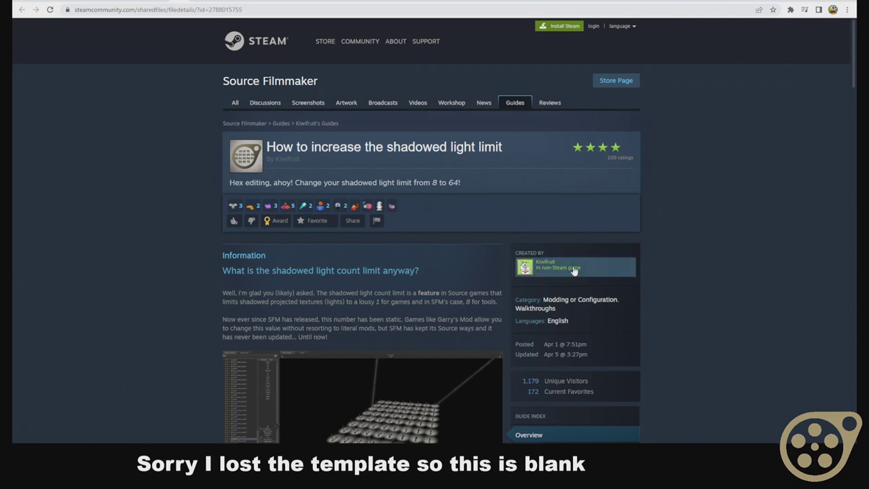
# Switch to File Explorer, open the game/tf/bin folder inside SourceFilmmaker, and select client.dll.
pyautogui.scroll(-7, 679, 211)
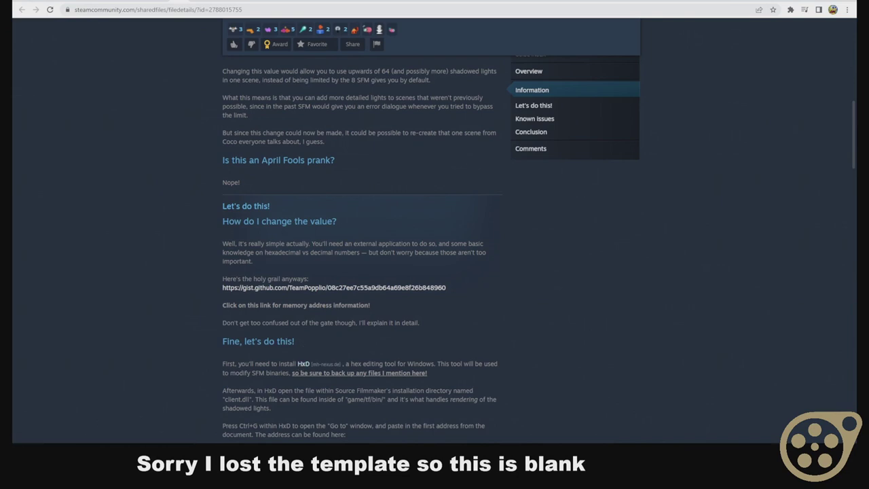
pyautogui.hotkey('alt', 'Tab')
pyautogui.click(509, 118)
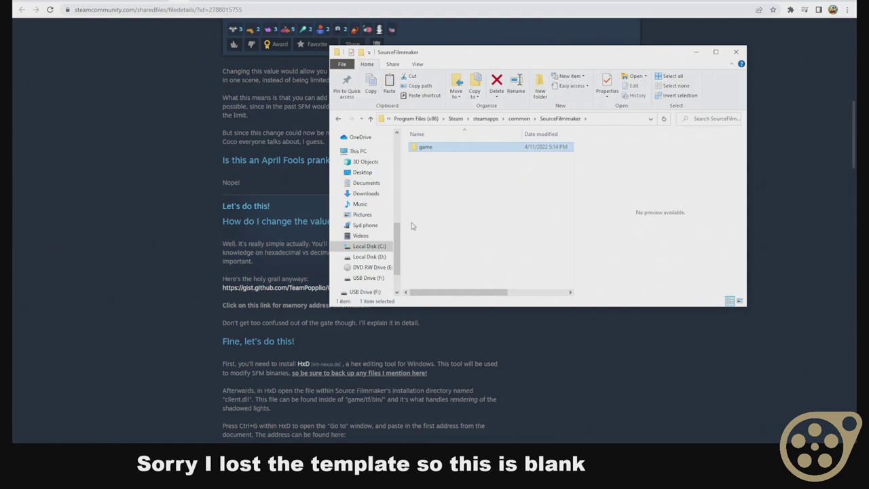
pyautogui.click(470, 189)
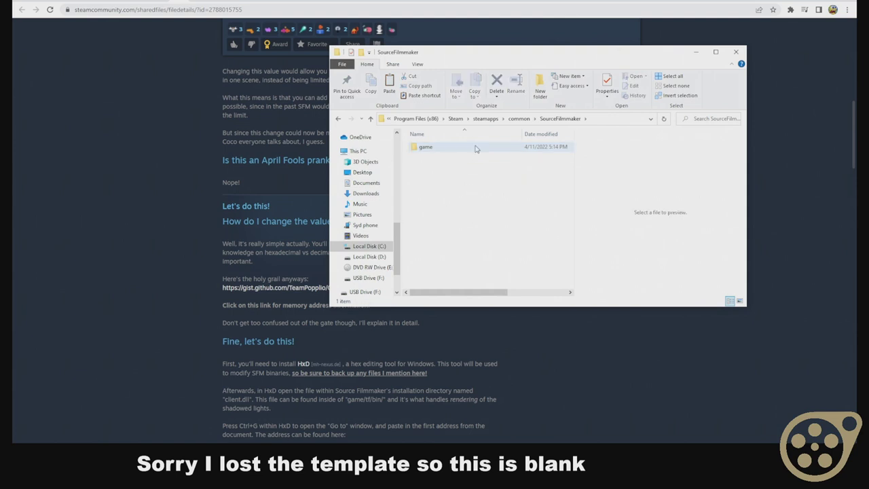
pyautogui.doubleClick(476, 149)
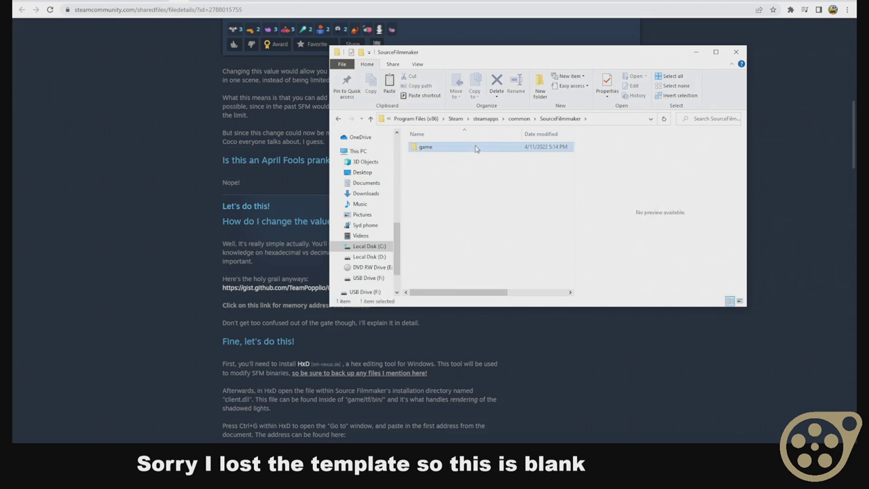
pyautogui.doubleClick(438, 215)
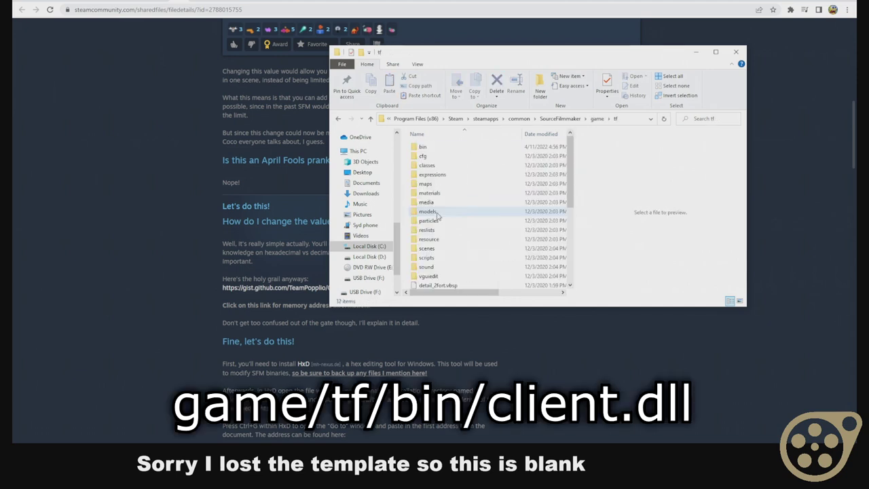
pyautogui.doubleClick(438, 146)
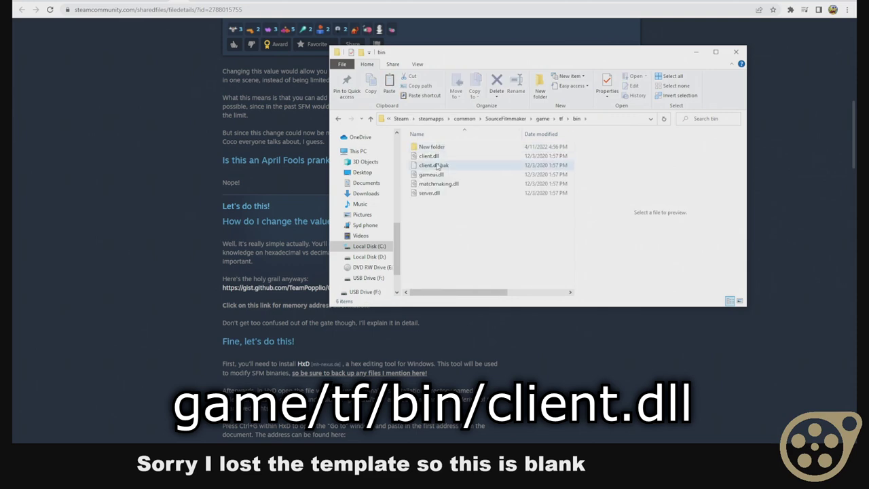
pyautogui.click(441, 156)
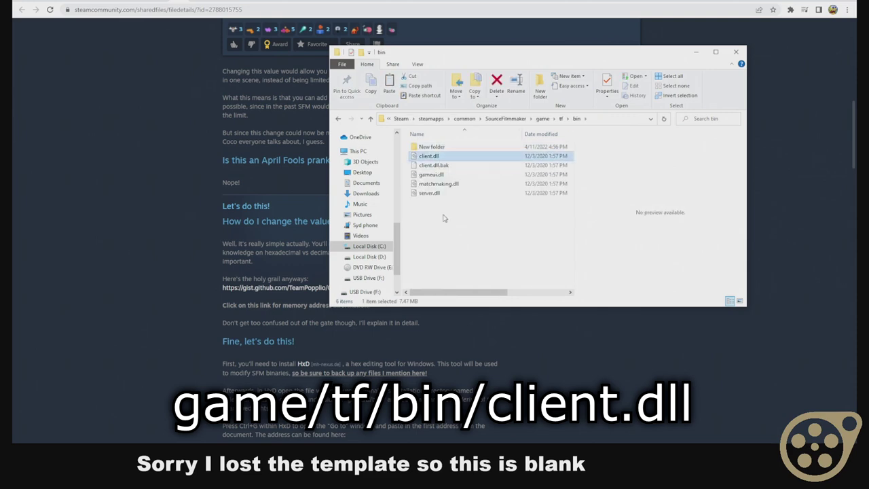
# Launch HxD, load client.dll from the bin folder into it, and open the Go to offset dialog.
pyautogui.click(15, 438)
pyautogui.click(58, 193)
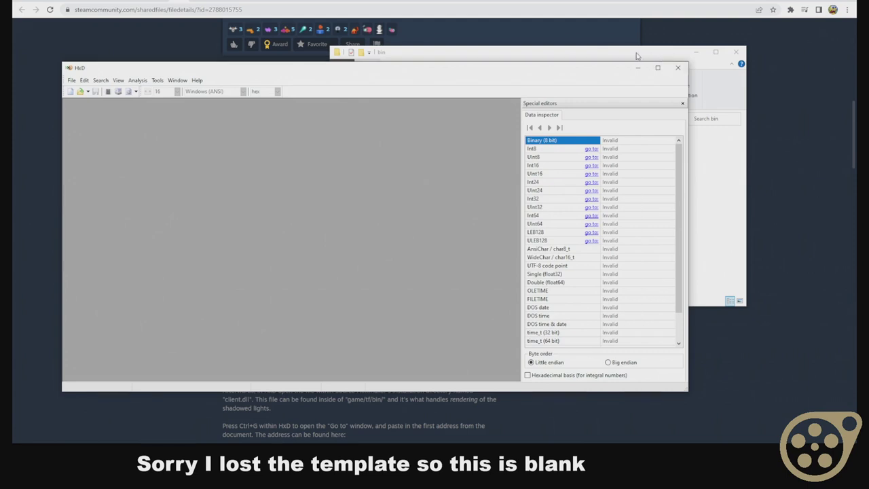
pyautogui.click(637, 56)
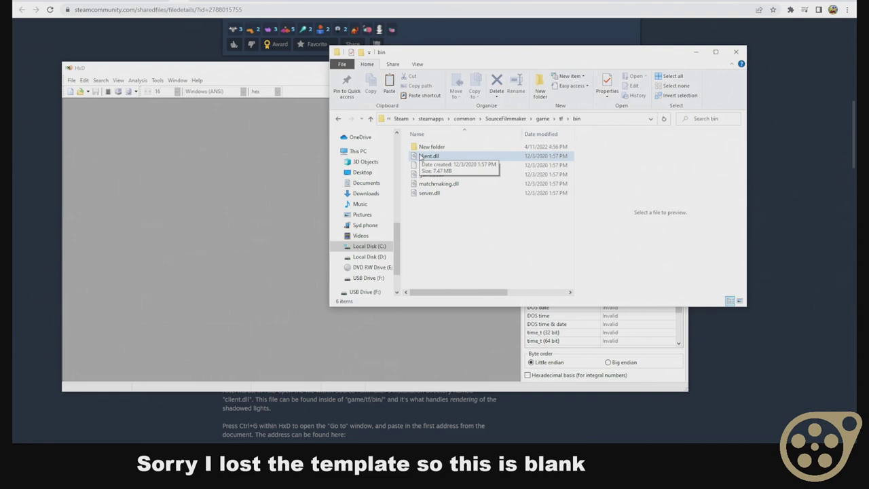
pyautogui.moveTo(440, 157); pyautogui.dragTo(249, 179)
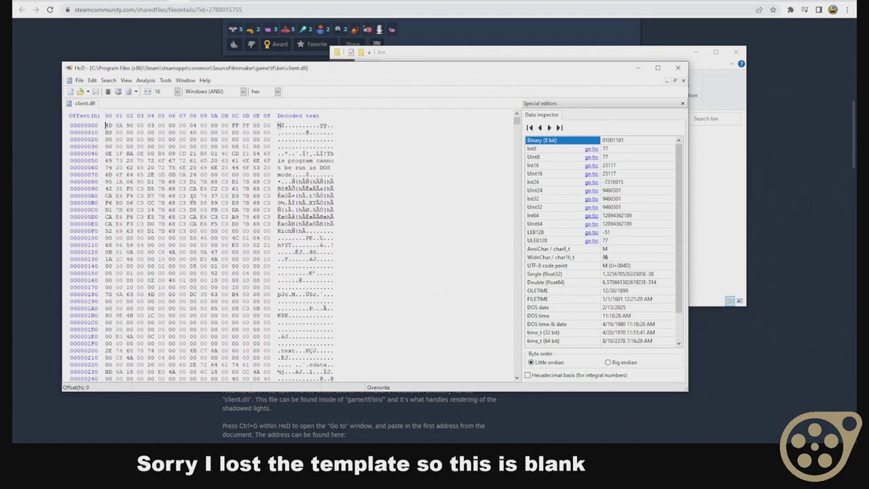
pyautogui.click(192, 196)
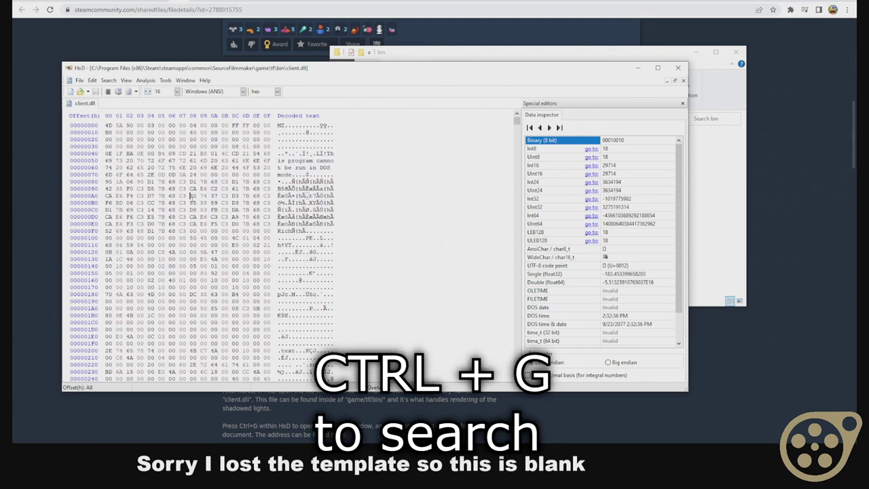
pyautogui.hotkey('ctrl', 'g')
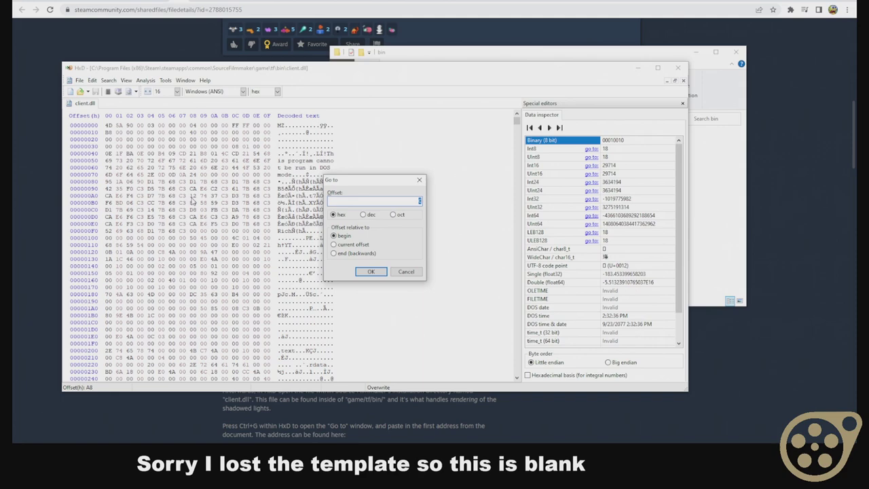
# Make a backup copy of client.dll in the same bin folder.
pyautogui.click(451, 60)
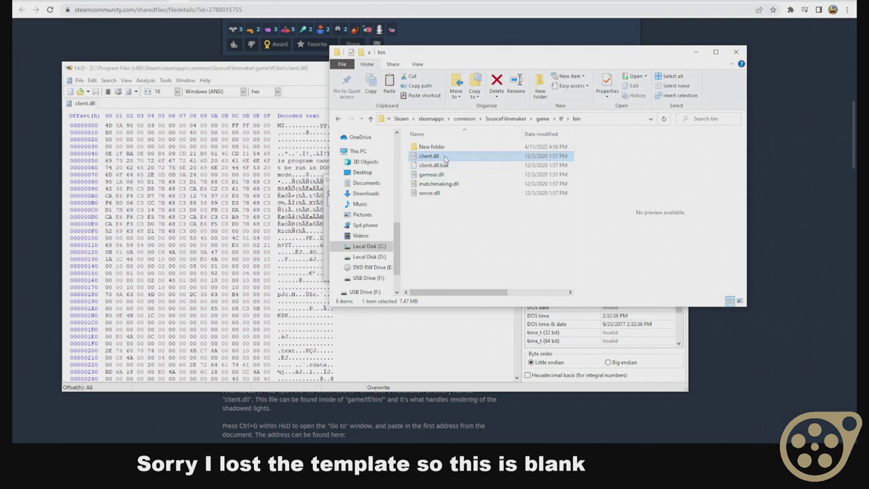
pyautogui.click(453, 221)
pyautogui.hotkey('ctrl', 'v')
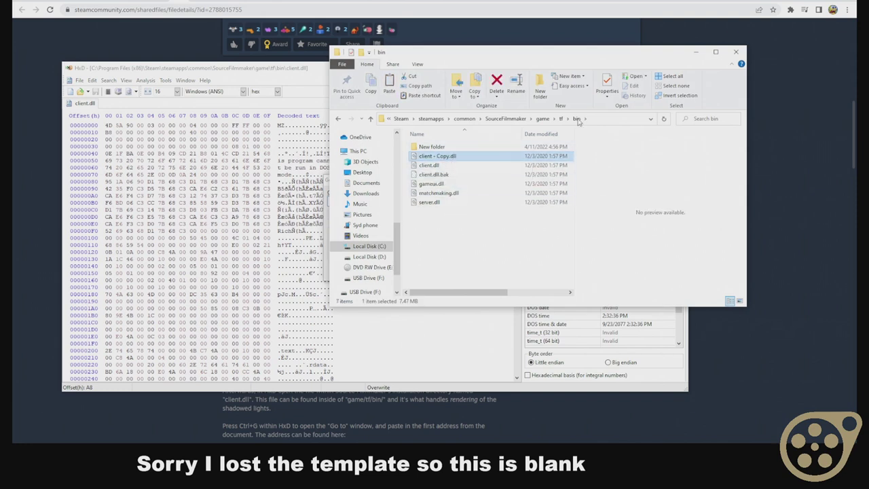
pyautogui.click(695, 53)
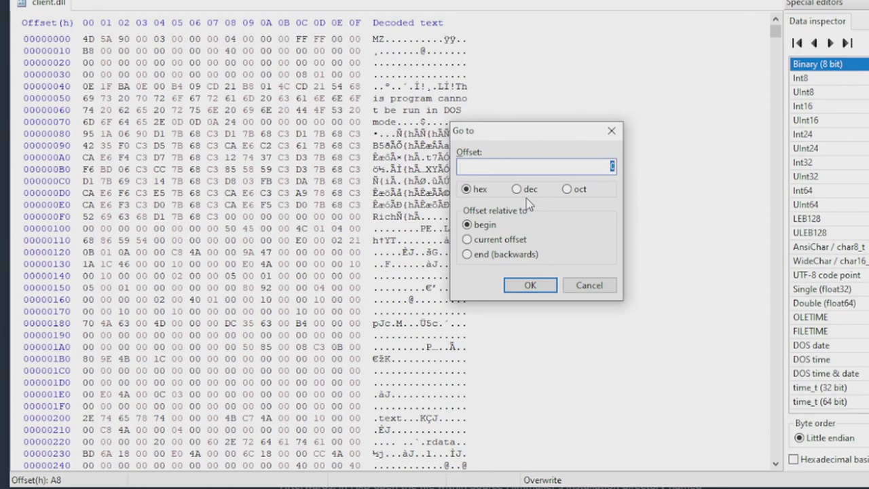
# Go to hex offset B21E3 in client.dll and overwrite the byte with 3F.
pyautogui.write('B3')
pyautogui.press('BackSpace')
pyautogui.write('21E3')
pyautogui.press('Return')
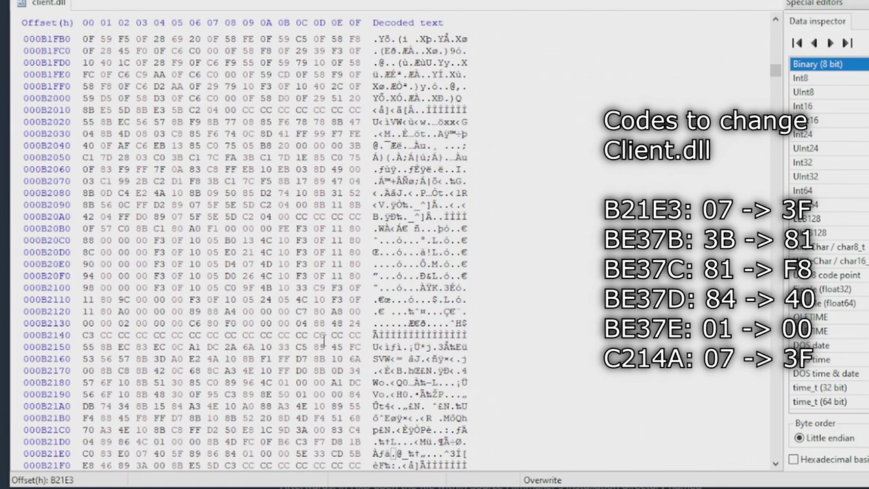
pyautogui.write('3F')
# Go to hex offset BE37B in client.dll and overwrite the byte with 81.
pyautogui.hotkey('ctrl', 'g')
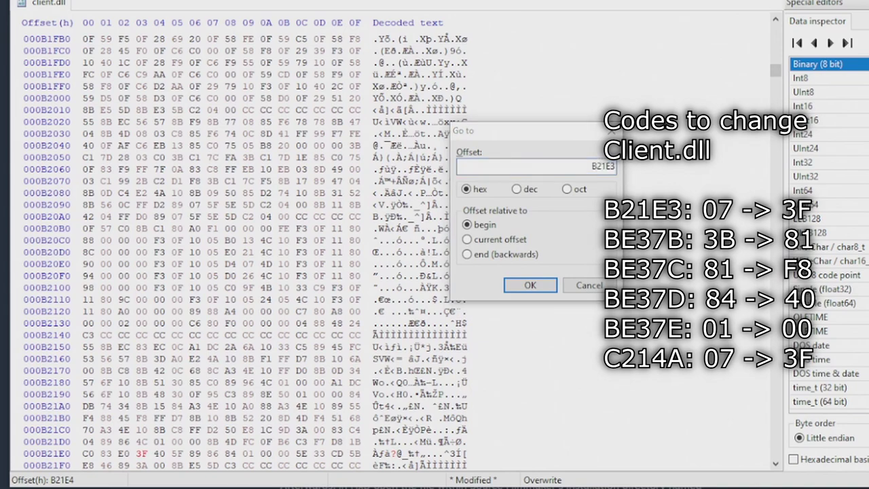
pyautogui.doubleClick(592, 167)
pyautogui.write('BE37B')
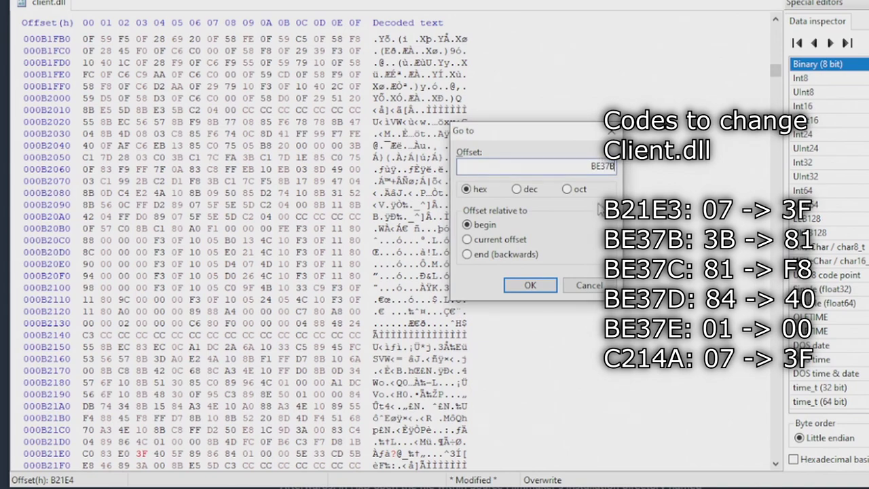
pyautogui.click(531, 286)
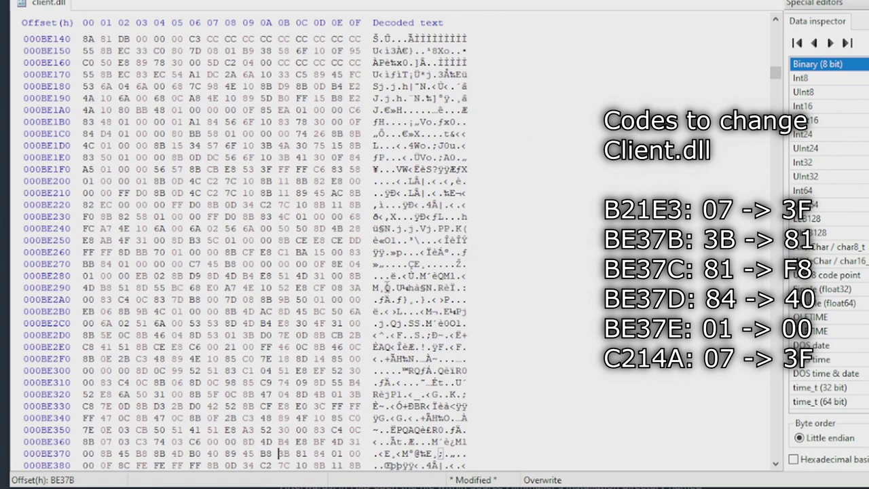
pyautogui.write('81')
# Overwrite the three bytes starting at hex offset BE37C in client.dll with F8 40 00.
pyautogui.click(355, 216)
pyautogui.hotkey('ctrl', 'g')
pyautogui.write('BE37C')
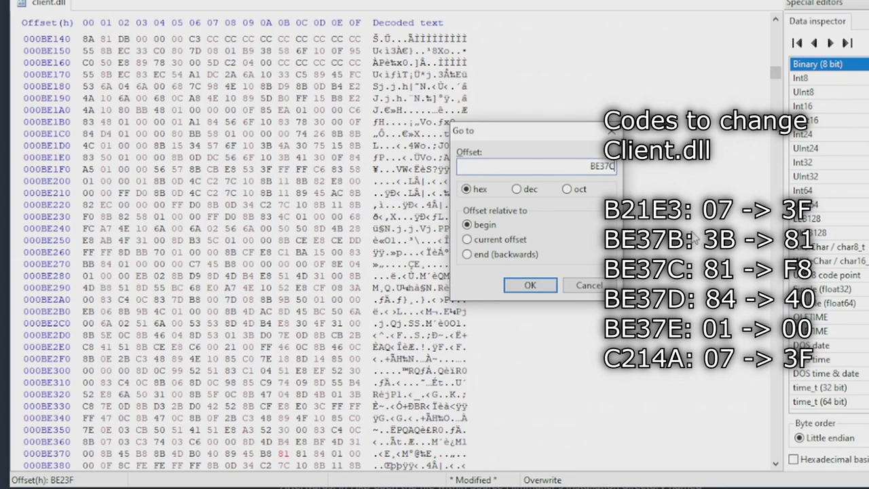
pyautogui.click(529, 286)
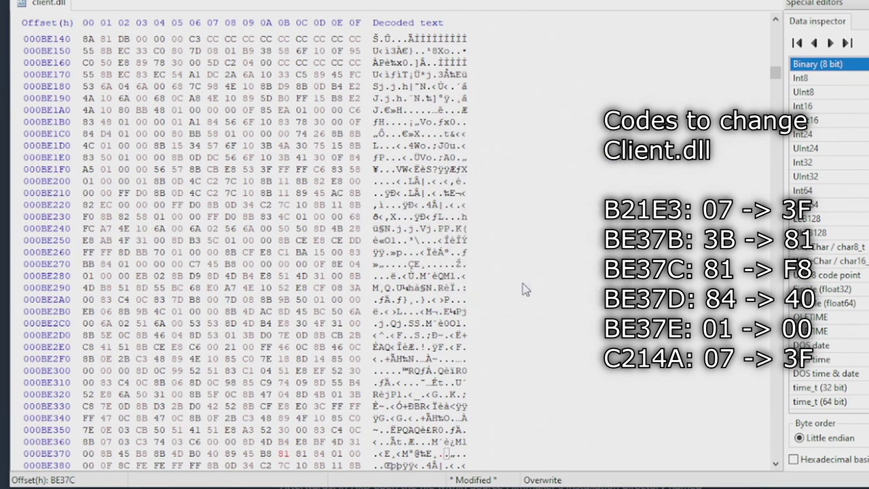
pyautogui.write('F8')
pyautogui.write('40 00')
# Overwrite the byte at hex offset C214A in client.dll with 3F and save the file.
pyautogui.hotkey('ctrl', 'g')
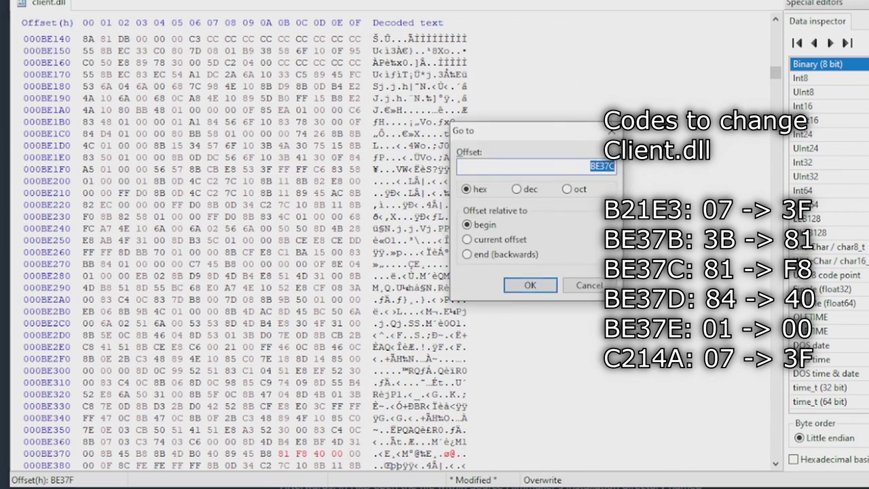
pyautogui.write('C214A')
pyautogui.press('Return')
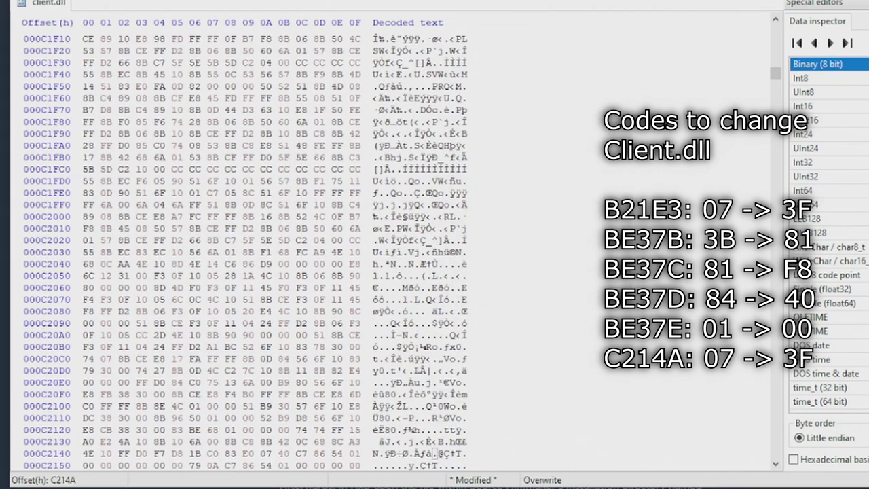
pyautogui.write('3F')
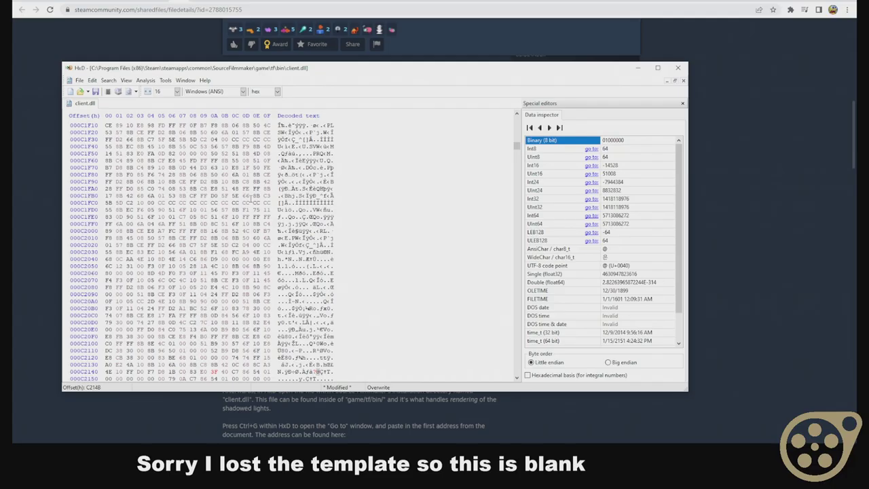
pyautogui.hotkey('ctrl', 's')
# Switch to File Explorer and open the game/bin/tools folder inside SourceFilmmaker.
pyautogui.hotkey('alt', 'Tab')
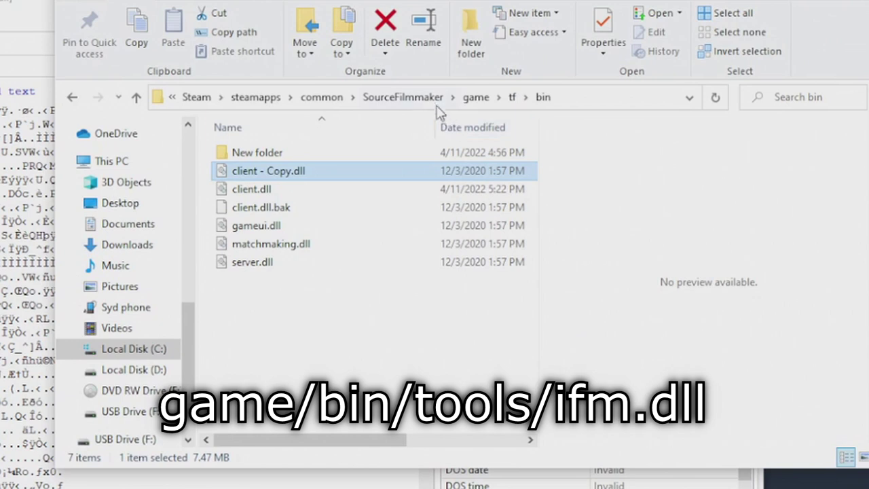
pyautogui.click(513, 120)
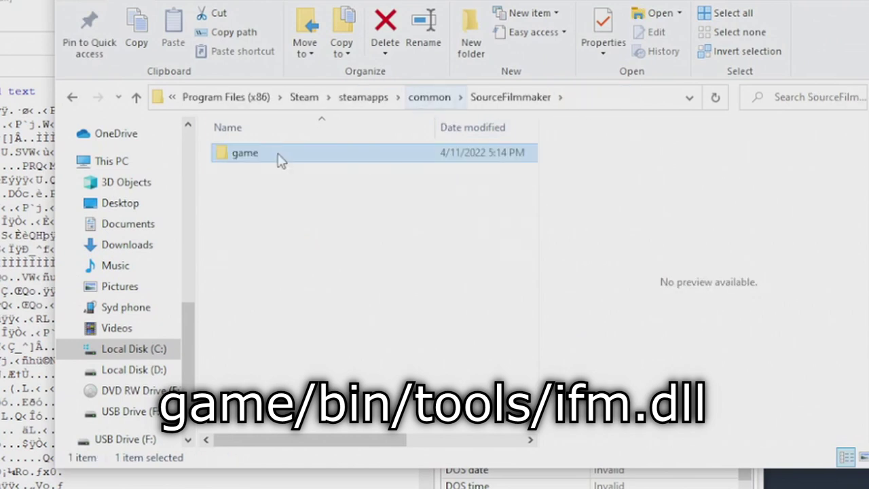
pyautogui.doubleClick(252, 155)
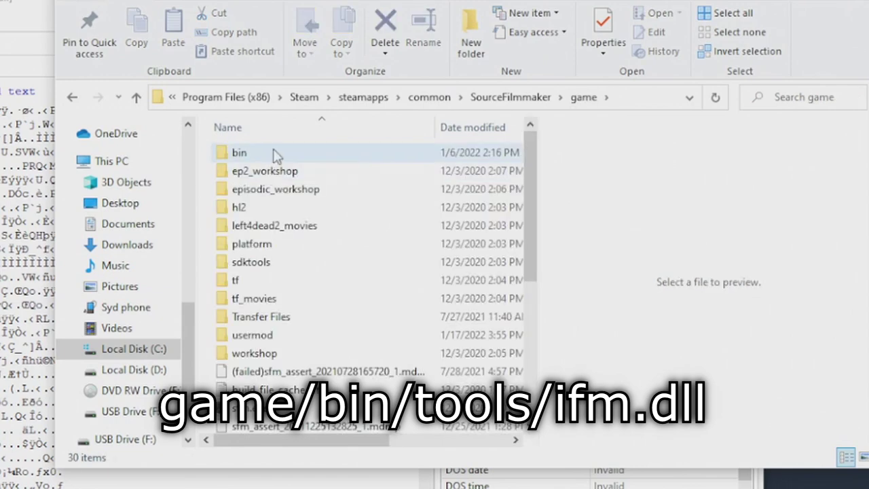
pyautogui.doubleClick(275, 155)
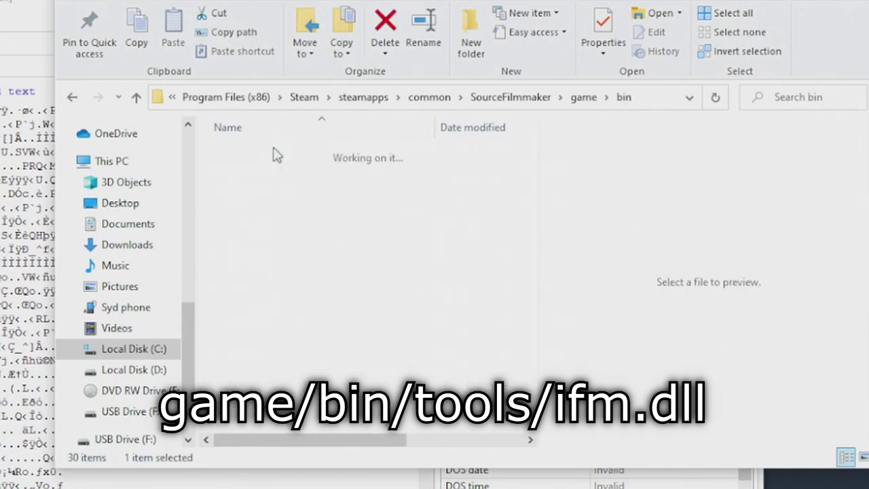
pyautogui.doubleClick(268, 283)
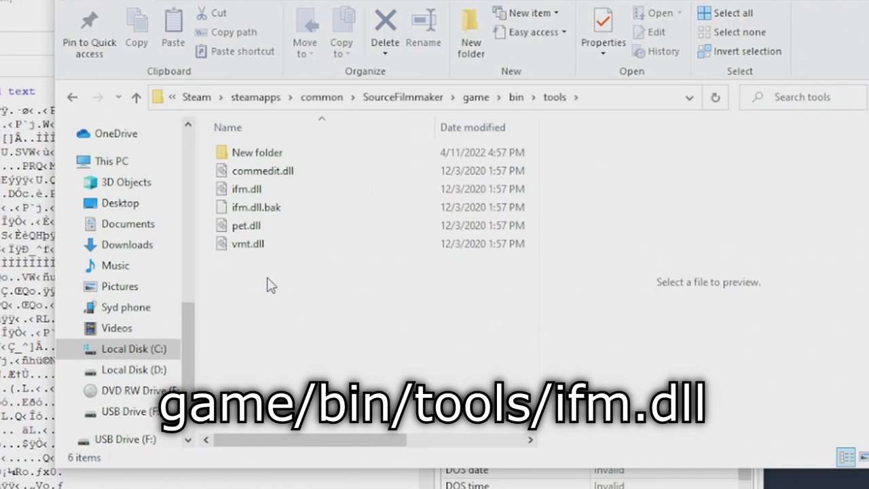
# Make a backup copy of ifm.dll in the same tools folder.
pyautogui.click(275, 193)
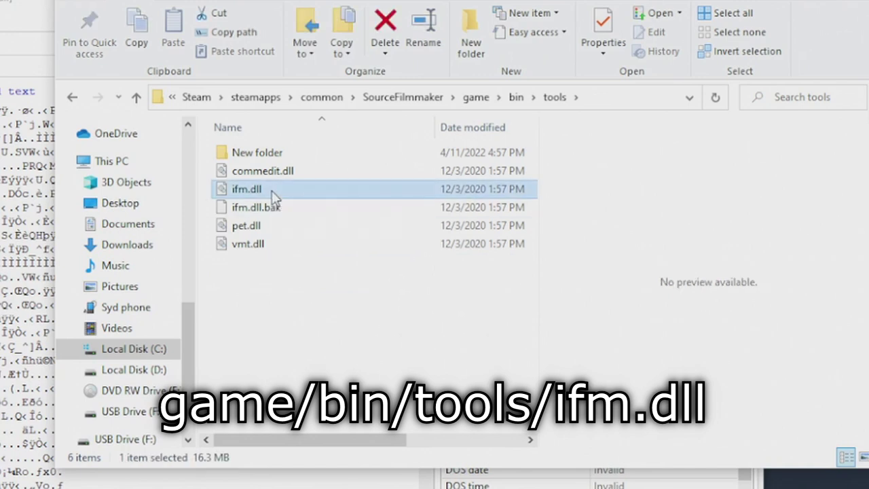
pyautogui.hotkey('ctrl', 'c')
pyautogui.click(277, 343)
pyautogui.hotkey('ctrl', 'v')
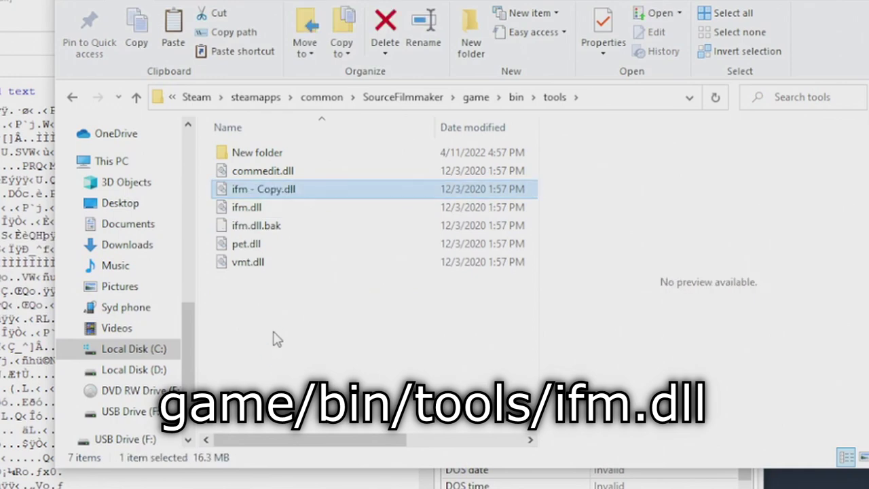
pyautogui.click(277, 339)
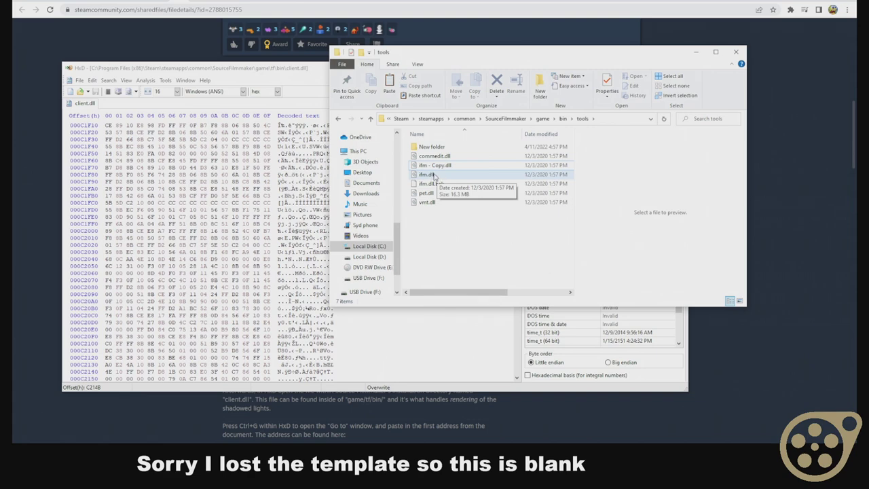
# Load the original ifm.dll from the tools folder into HxD alongside client.dll.
pyautogui.click(428, 175)
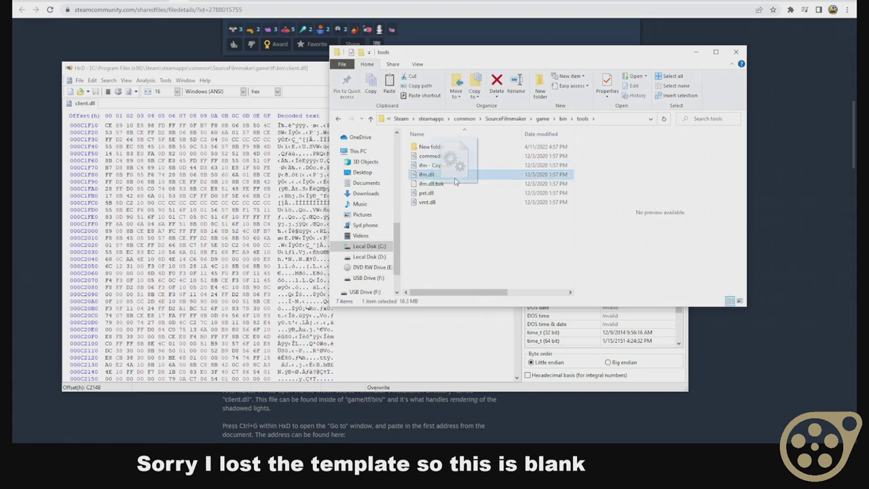
pyautogui.moveTo(243, 209); pyautogui.dragTo(242, 209)
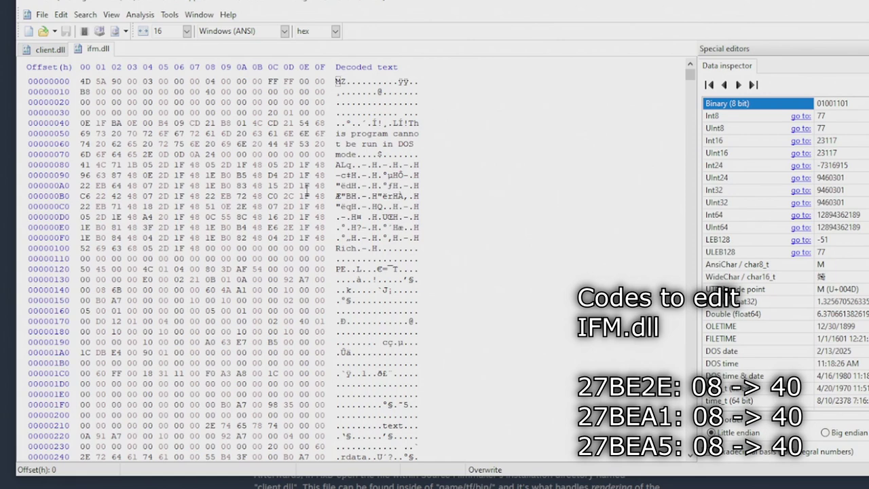
pyautogui.doubleClick(305, 187)
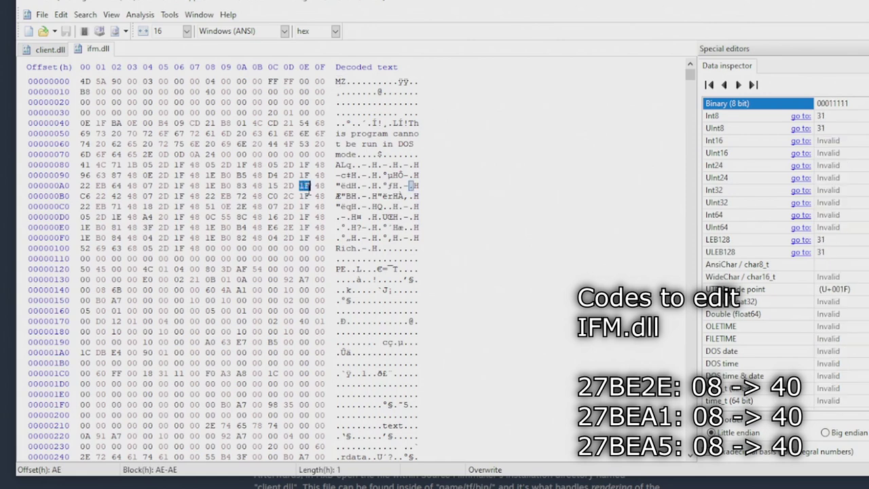
# Go to hex offset 27BE2E in ifm.dll and overwrite its byte with 40.
pyautogui.hotkey('ctrl', 'g')
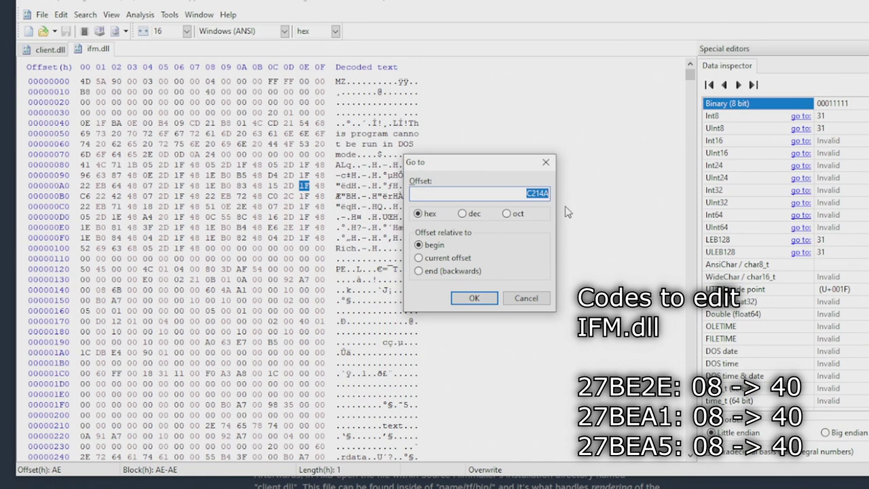
pyautogui.write('27BE2E')
pyautogui.click(474, 300)
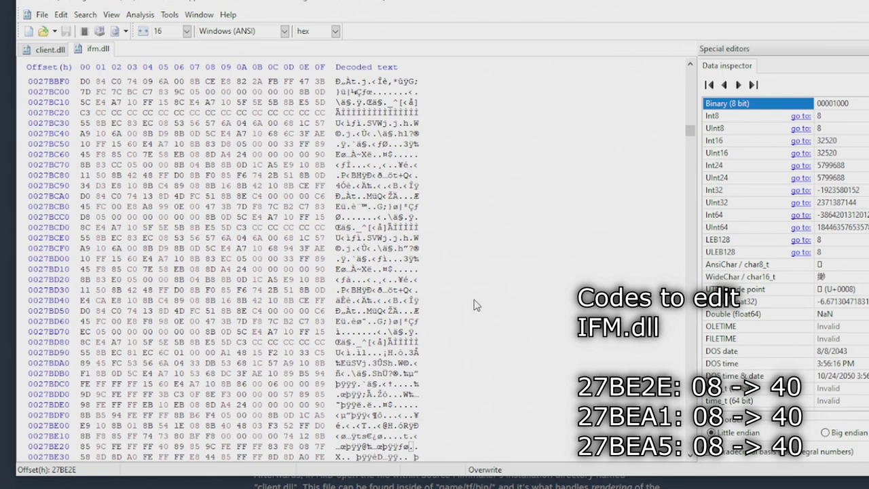
pyautogui.write('40')
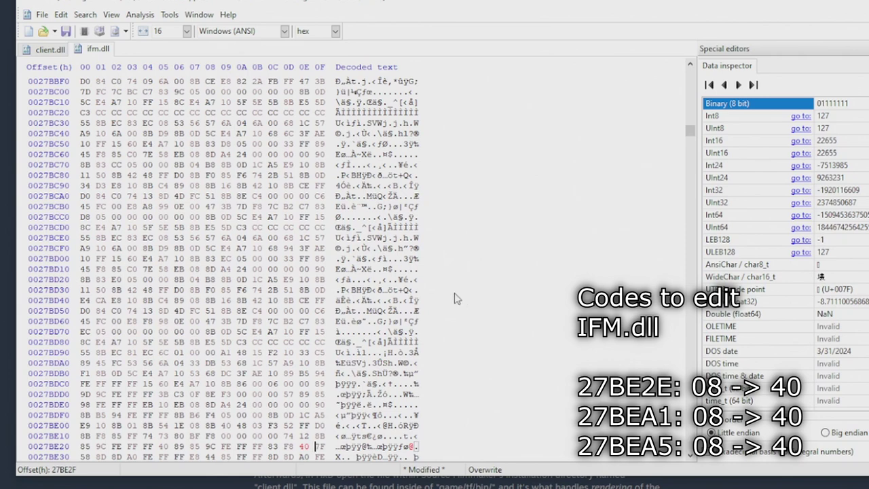
# Go to hex offset 27BEA1 in ifm.dll and overwrite its byte with 40.
pyautogui.hotkey('ctrl', 'g')
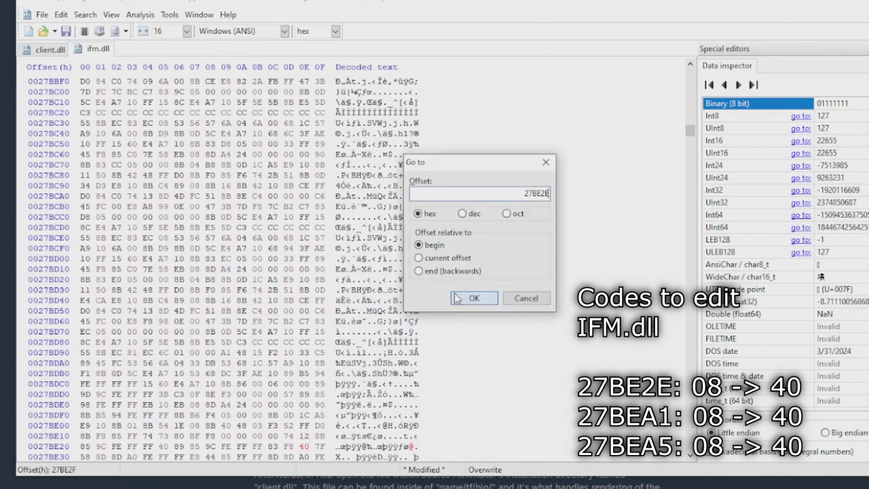
pyautogui.hotkey('ctrl', 'a')
pyautogui.write('27BEA')
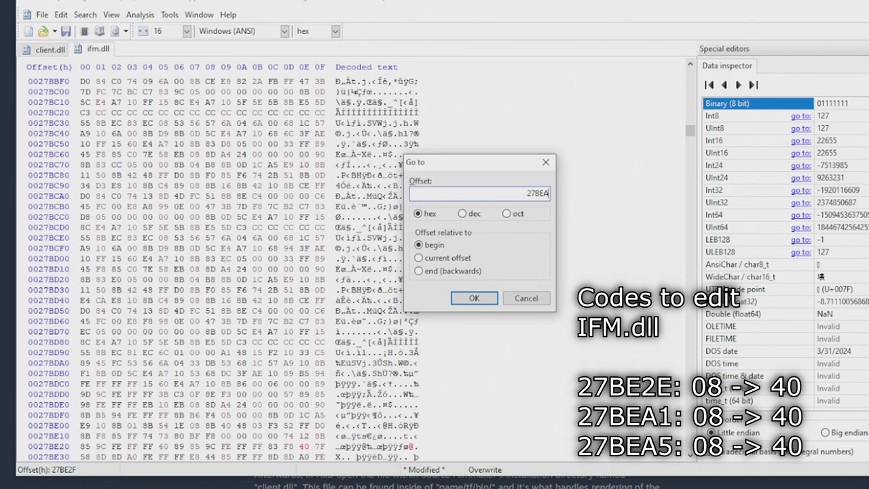
pyautogui.write('1')
pyautogui.press('Return')
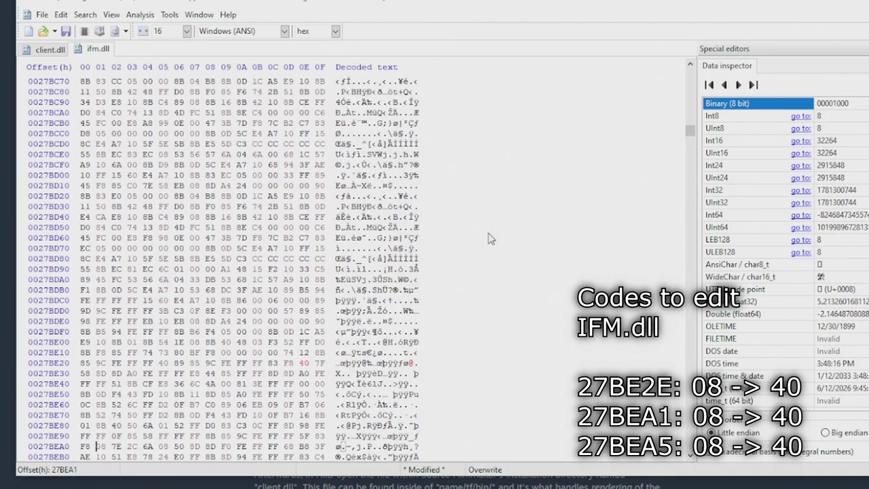
pyautogui.write('40')
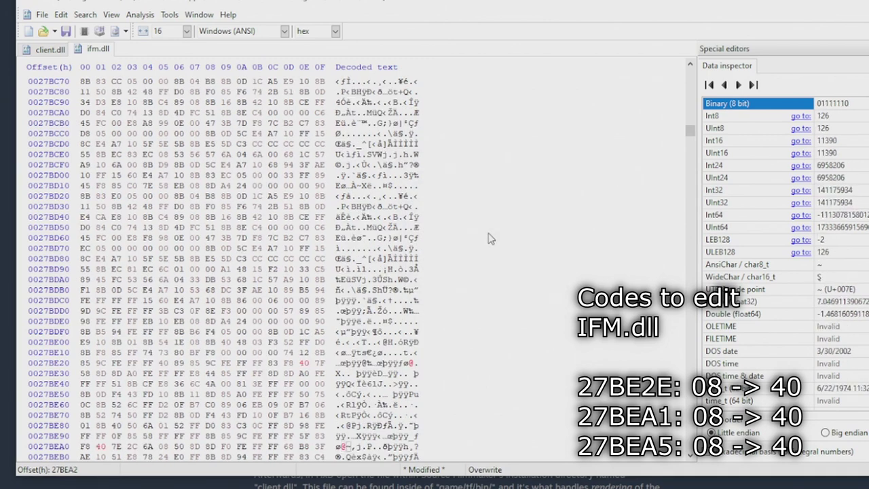
# Overwrite the byte at hex offset 27BEA5 in ifm.dll with 40 and save the file.
pyautogui.click(161, 446)
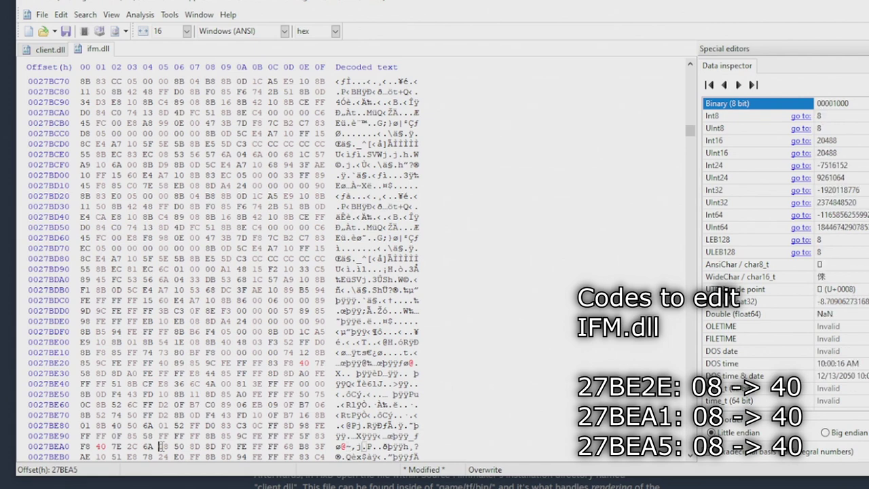
pyautogui.hotkey('ctrl', 'g')
pyautogui.press('End')
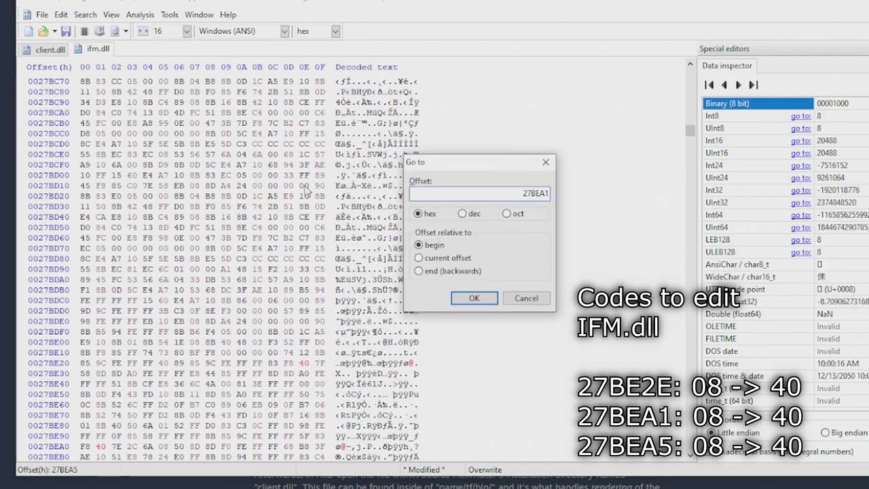
pyautogui.press('Escape')
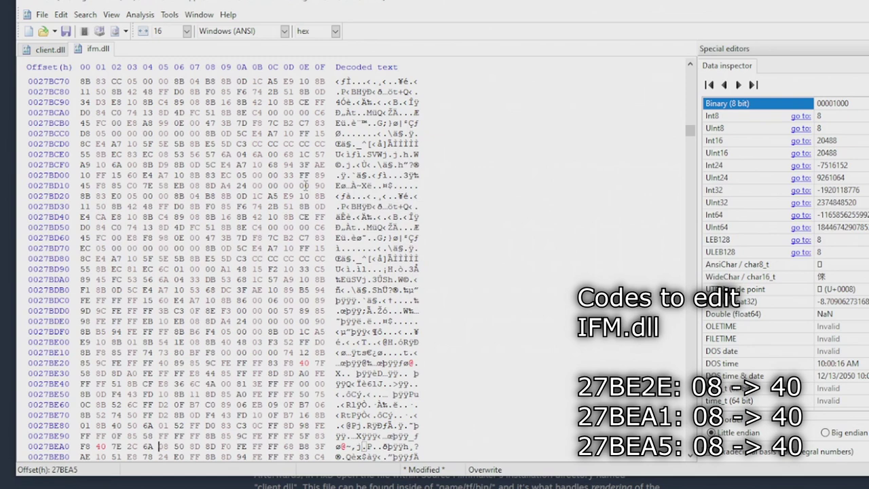
pyautogui.write('40')
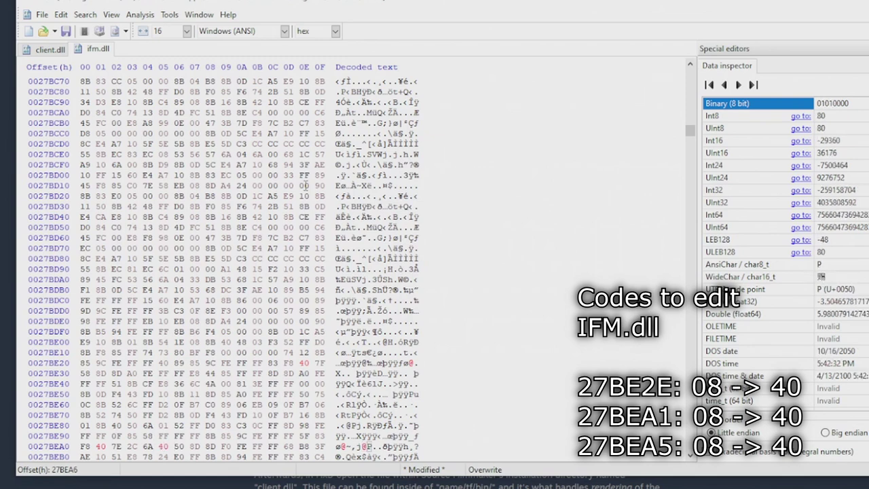
pyautogui.hotkey('ctrl', 's')
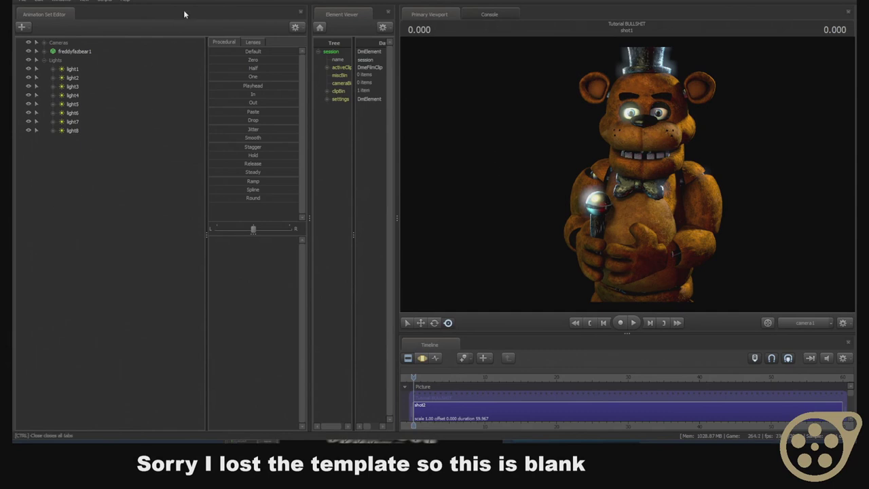
# Switch to Source Filmmaker and paste the copied light into the Animation Set Editor three times.
pyautogui.rightClick(52, 196)
pyautogui.click(68, 207)
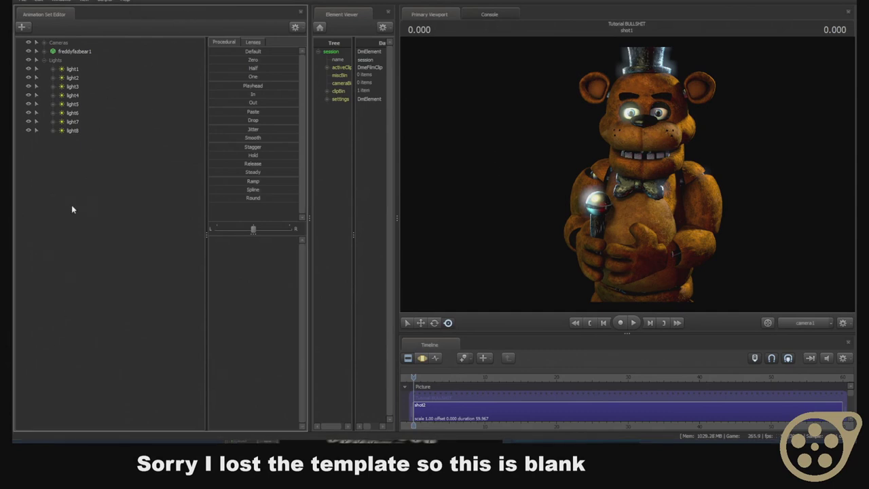
pyautogui.rightClick(89, 200)
pyautogui.click(115, 206)
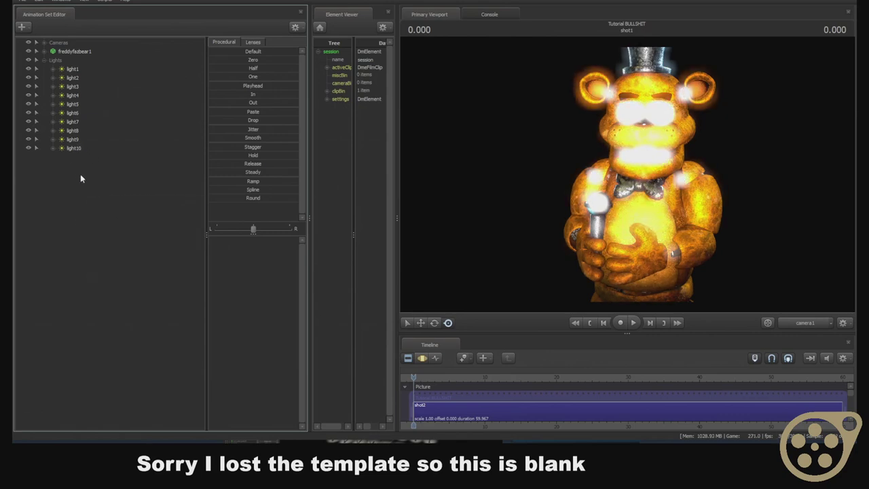
pyautogui.rightClick(77, 171)
pyautogui.click(82, 178)
# Copy the three newest lights, light9 to light11, and paste them four times into the animation set list.
pyautogui.moveTo(74, 156); pyautogui.dragTo(76, 145)
pyautogui.rightClick(76, 146)
pyautogui.click(87, 188)
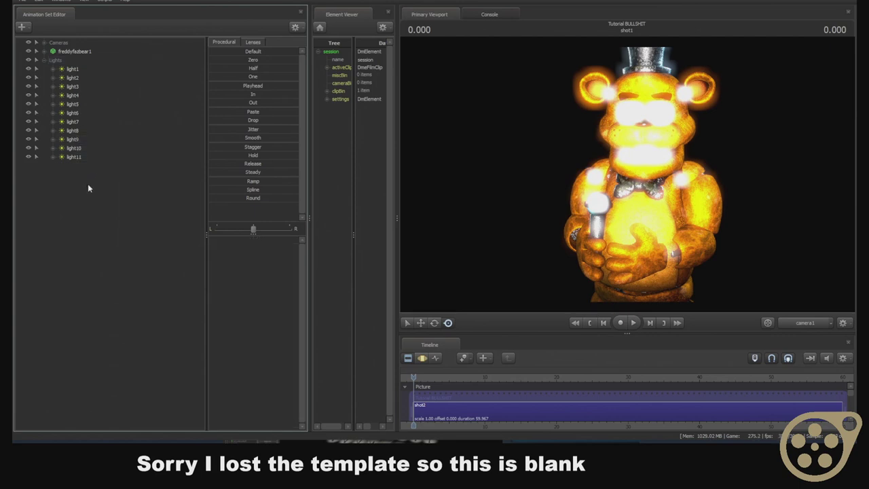
pyautogui.rightClick(87, 190)
pyautogui.click(99, 199)
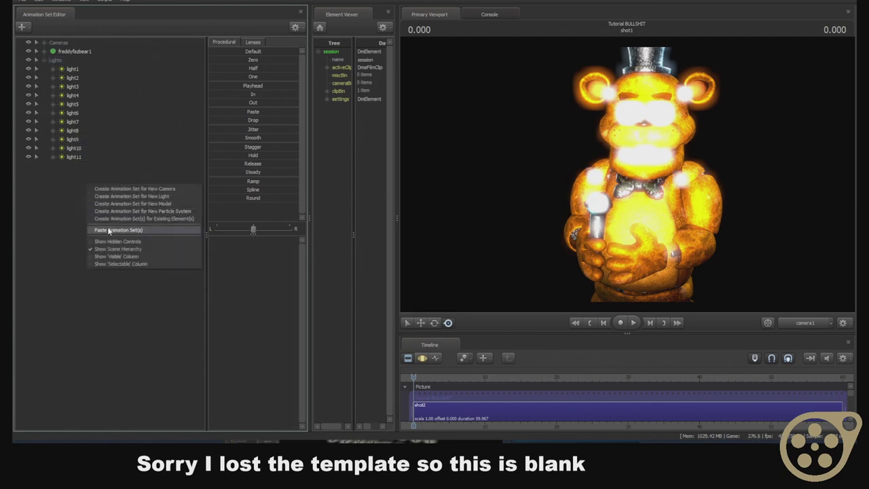
pyautogui.rightClick(99, 218)
pyautogui.click(119, 263)
pyautogui.rightClick(114, 255)
pyautogui.click(135, 299)
pyautogui.rightClick(143, 294)
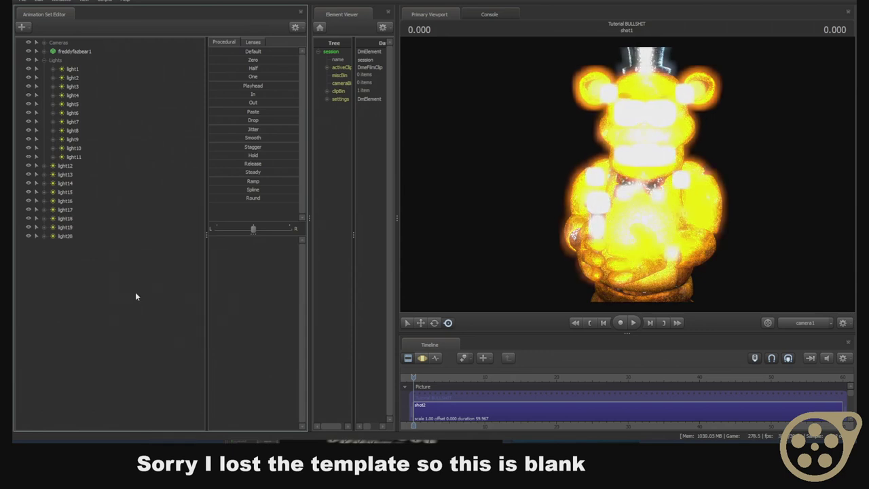
pyautogui.click(153, 334)
# Copy light9 through light23 and paste the group three times to exceed the limit of 64 shadowed lights.
pyautogui.click(73, 262)
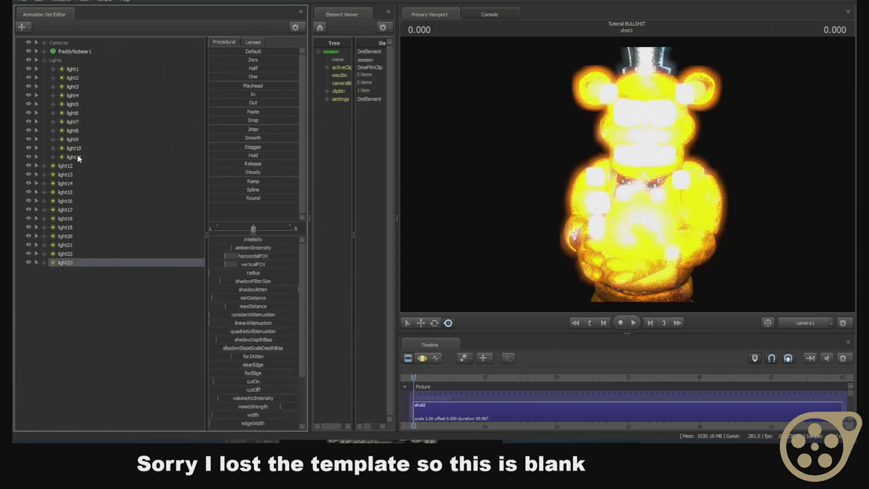
pyautogui.keyDown('shift'); pyautogui.click(79, 149); pyautogui.keyUp('shift')
pyautogui.rightClick(81, 144)
pyautogui.click(72, 309)
pyautogui.rightClick(71, 309)
pyautogui.click(105, 355)
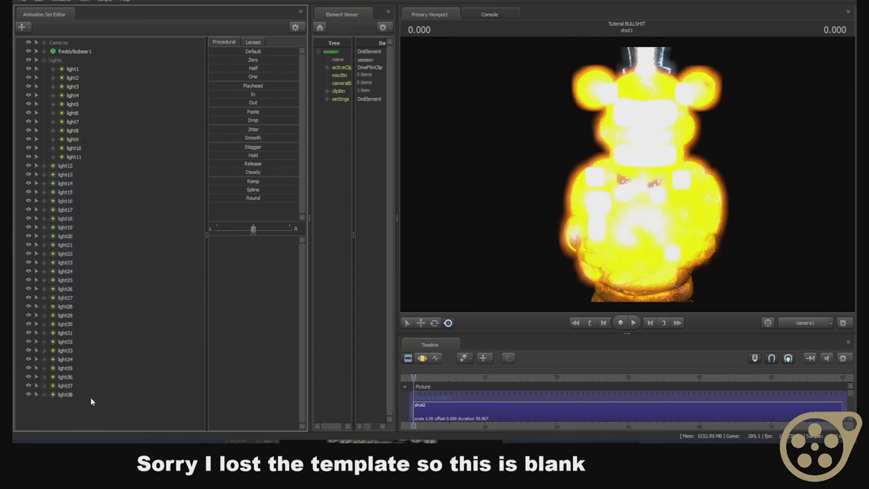
pyautogui.rightClick(91, 331)
pyautogui.click(103, 375)
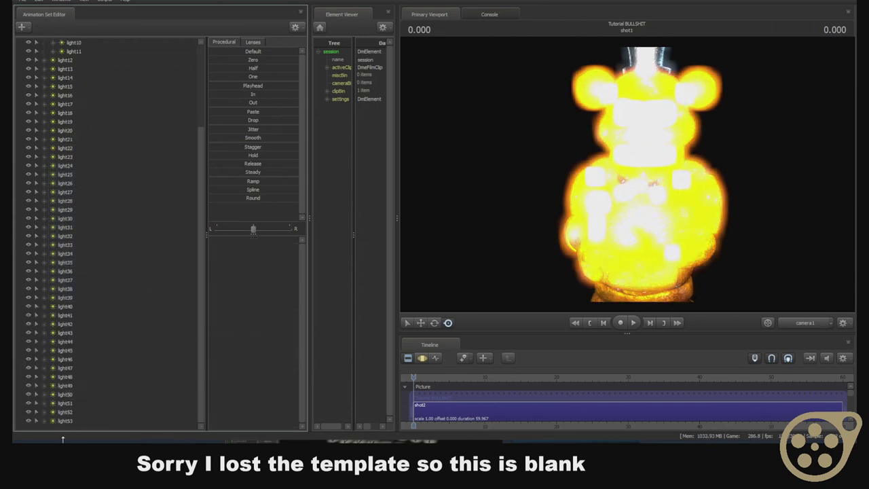
pyautogui.rightClick(77, 428)
pyautogui.click(105, 390)
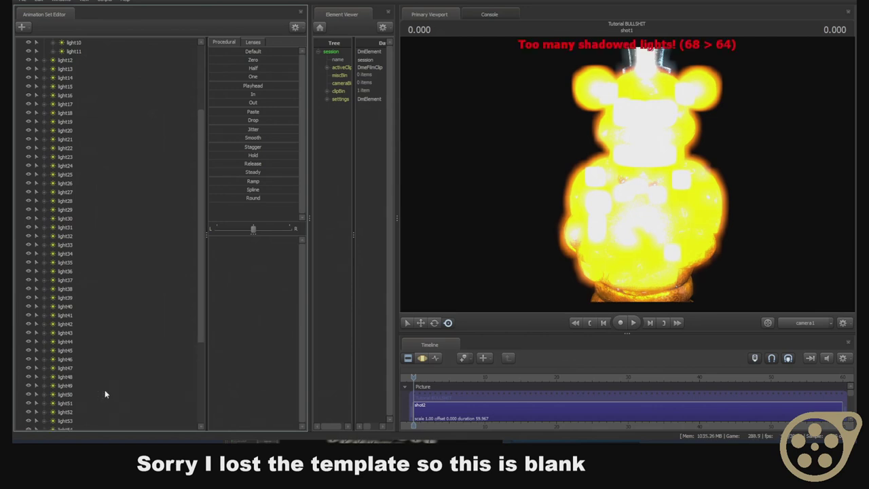
# Delete the four surplus lights, light65 to light68, from the animation set list.
pyautogui.click(78, 419)
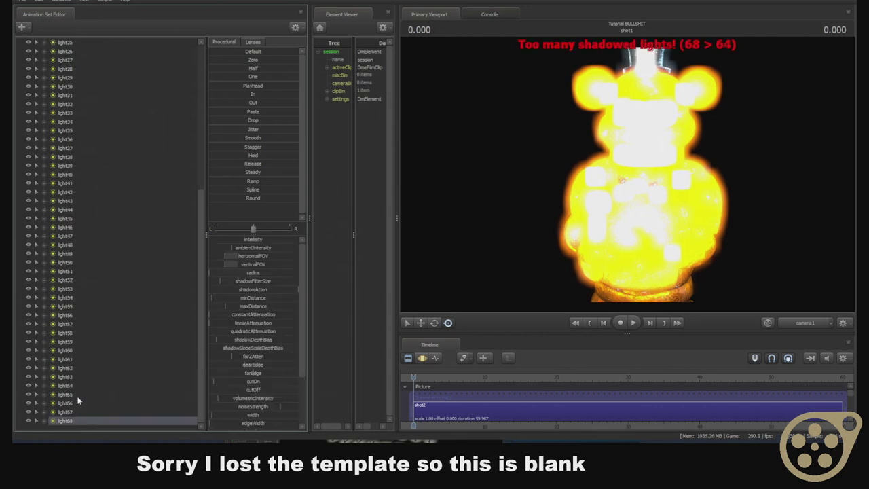
pyautogui.keyDown('shift'); pyautogui.click(73, 403); pyautogui.keyUp('shift')
pyautogui.rightClick(74, 404)
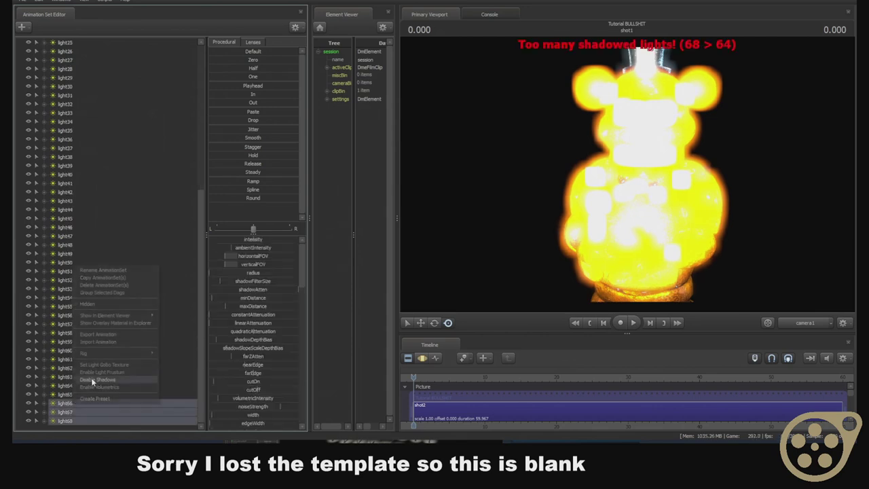
pyautogui.click(123, 285)
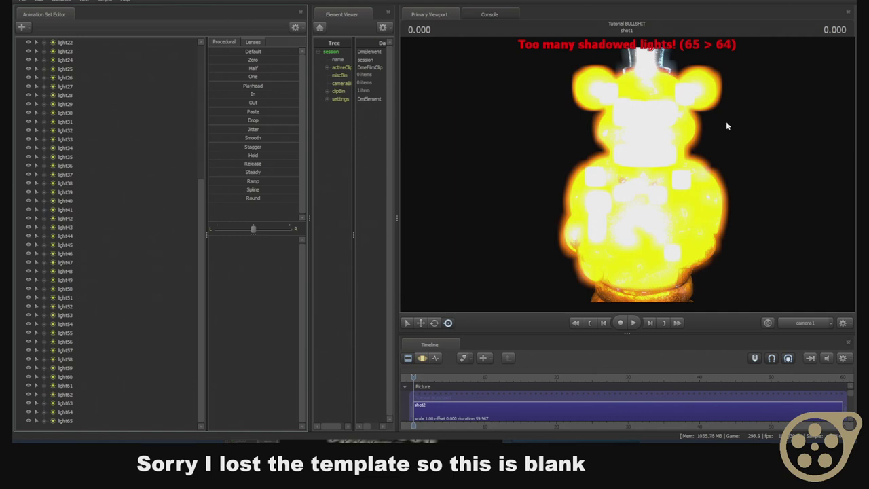
pyautogui.rightClick(59, 422)
pyautogui.click(103, 350)
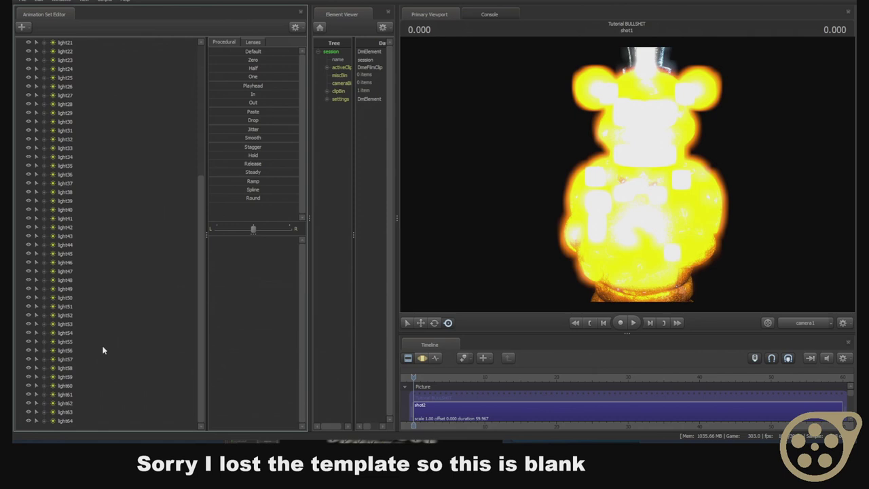
# Remove the red from light64's colour and view through the light, aiming it at the bear model's back.
pyautogui.click(73, 421)
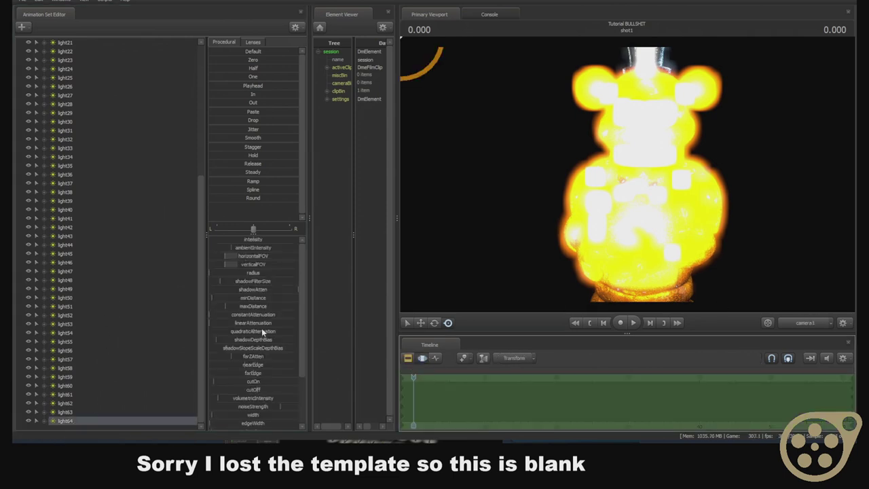
pyautogui.scroll(-3, 276, 397)
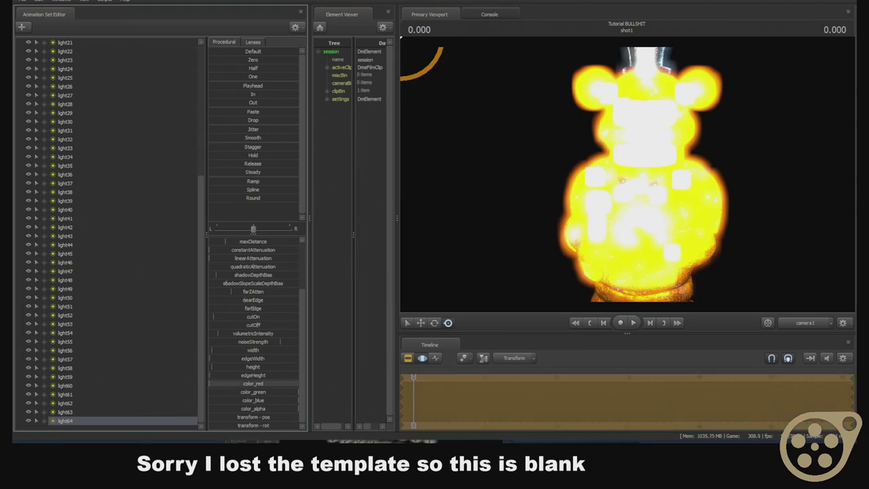
pyautogui.moveTo(65, 422); pyautogui.dragTo(560, 205)
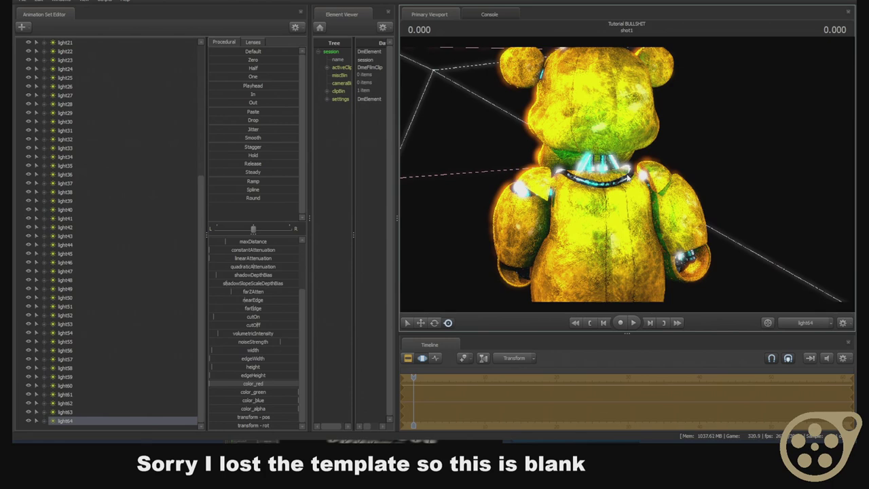
pyautogui.scroll(7, 101, 332)
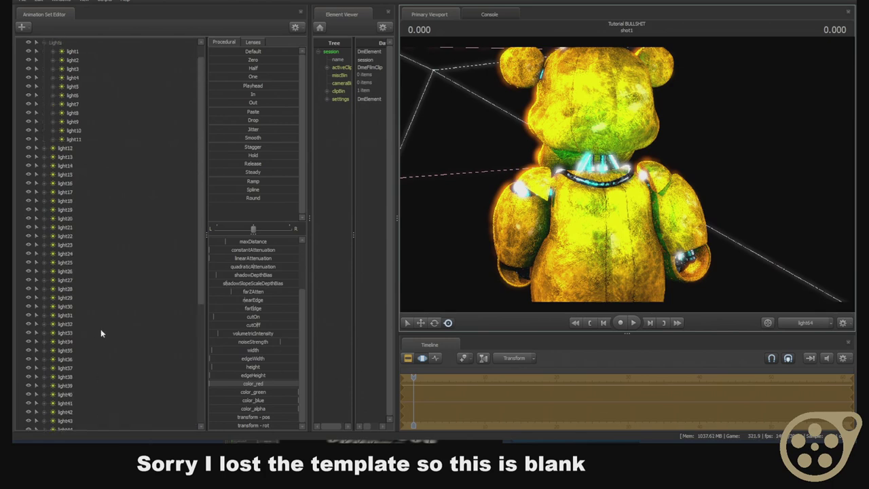
# Delete light10 through light64 from the animation set list.
pyautogui.keyDown('shift'); pyautogui.click(78, 131); pyautogui.keyUp('shift')
pyautogui.rightClick(79, 131)
pyautogui.click(97, 149)
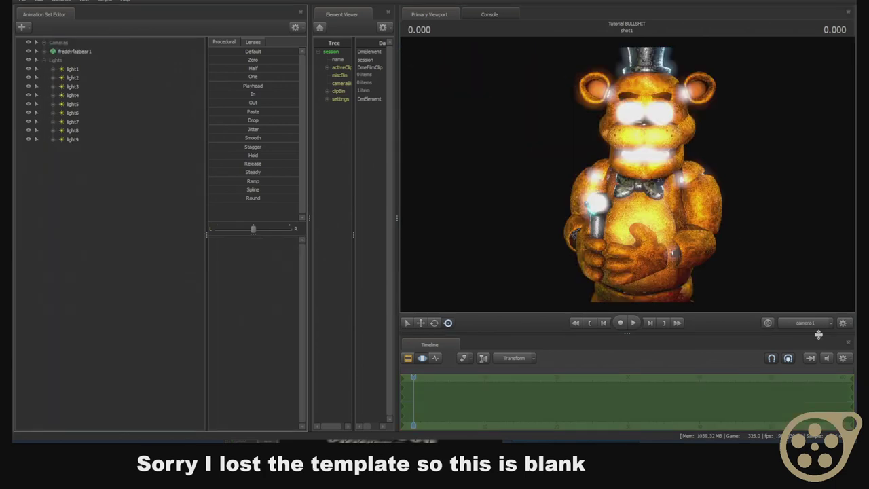
pyautogui.click(412, 358)
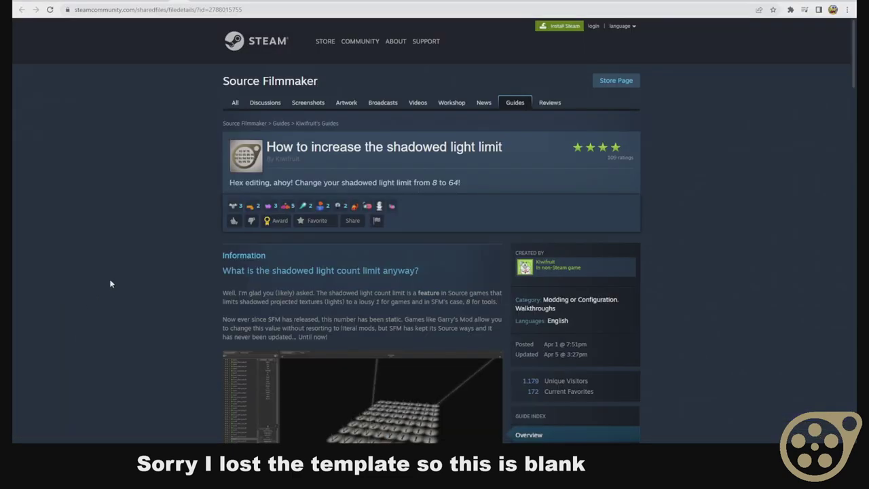
# Switch to the Steam guide in the browser and examine its VRAM usage chart, quoted light test and known issues.
pyautogui.scroll(-1, 111, 281)
pyautogui.scroll(-20, 111, 281)
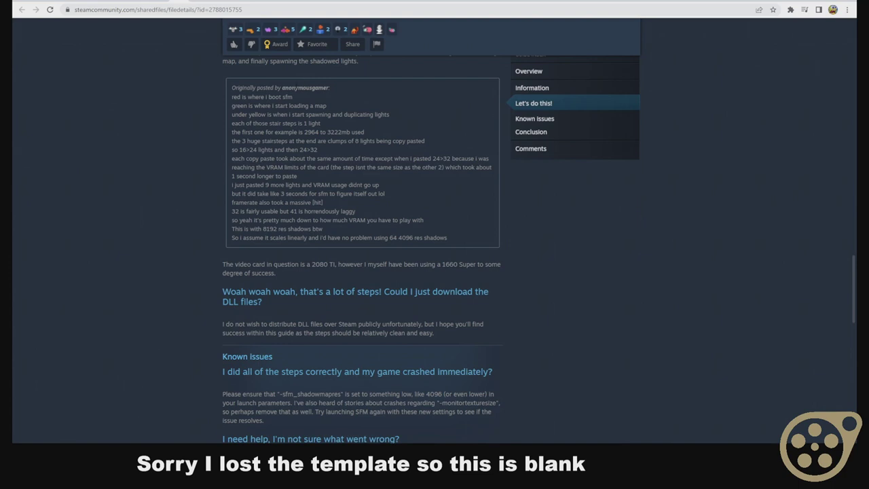
pyautogui.scroll(2, 287, 113)
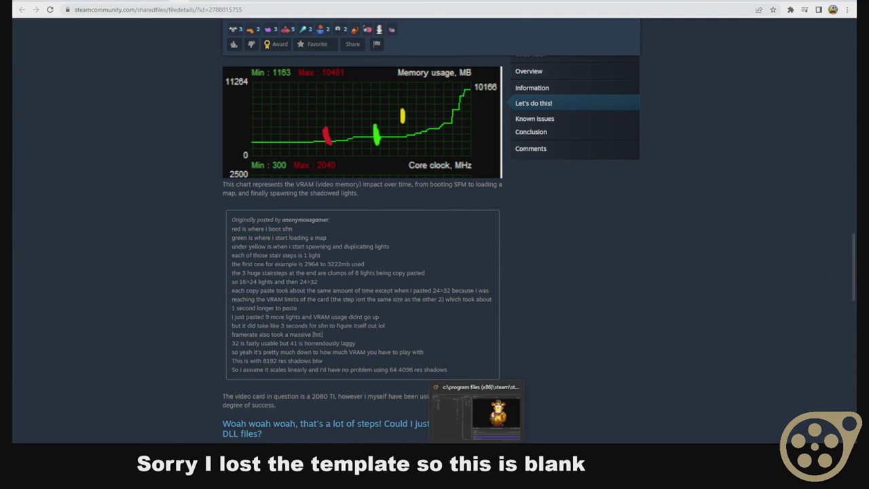
pyautogui.click(528, 475)
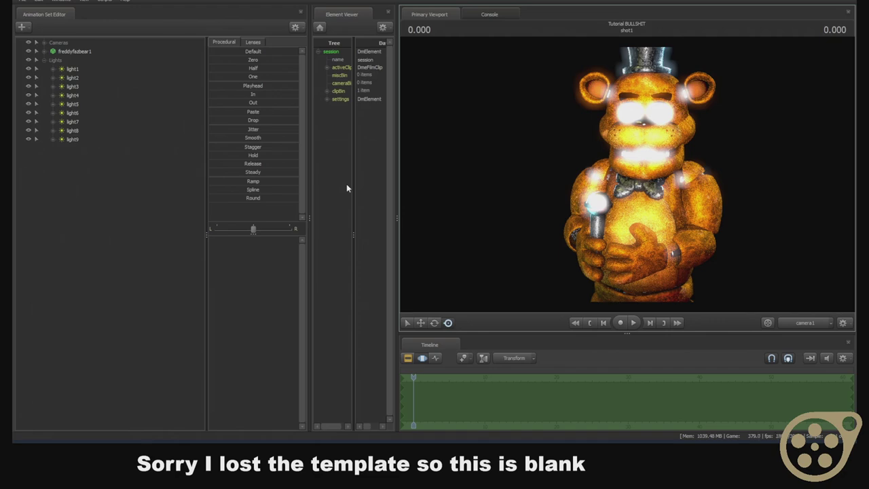
pyautogui.hotkey('alt', 'Tab')
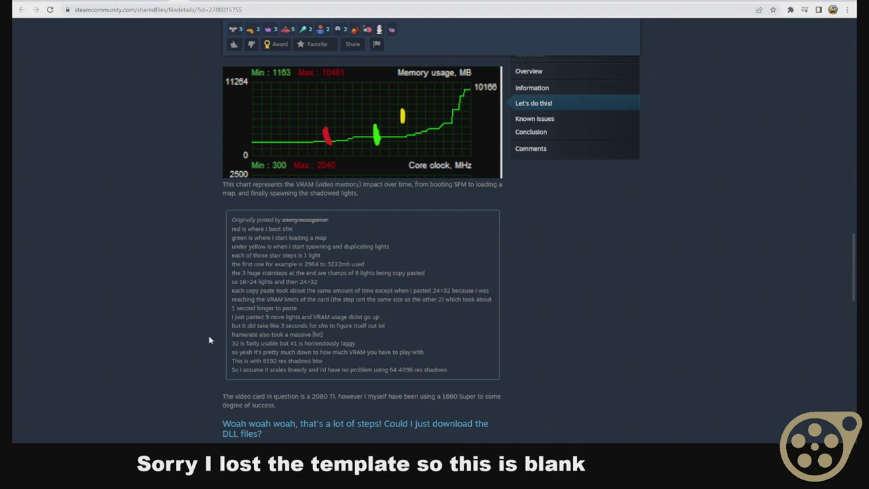
# Read the guide's Known Issues advice on immediate crashes and its Conclusion section.
pyautogui.scroll(-5, 209, 336)
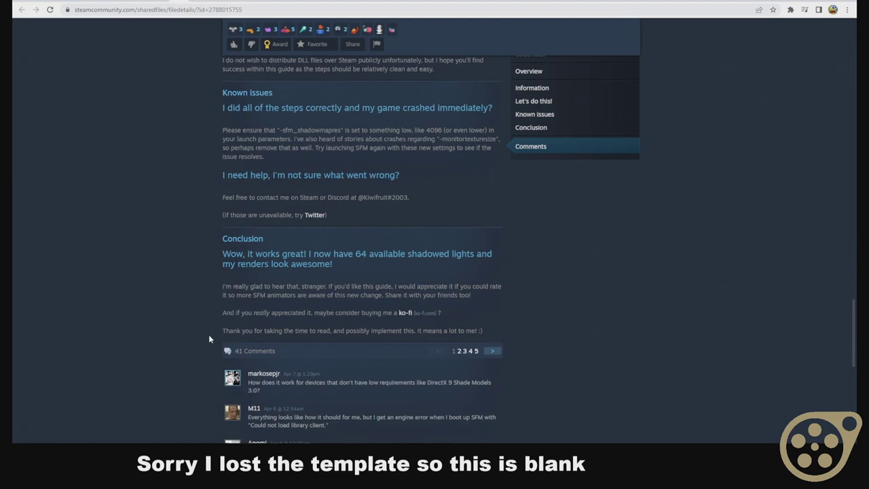
pyautogui.scroll(6, 210, 338)
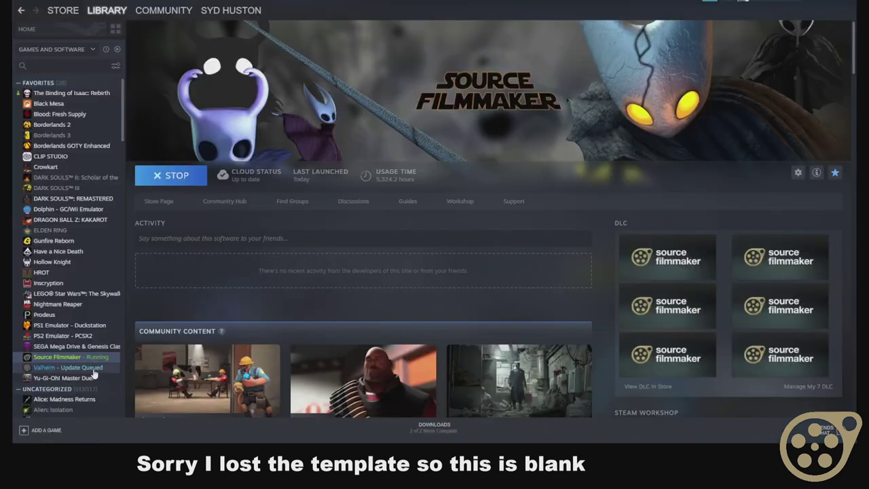
# Switch to the Steam library, open Source Filmmaker's properties and examine the shadow map and monitor texture size parameters in its launch options.
pyautogui.click(94, 358)
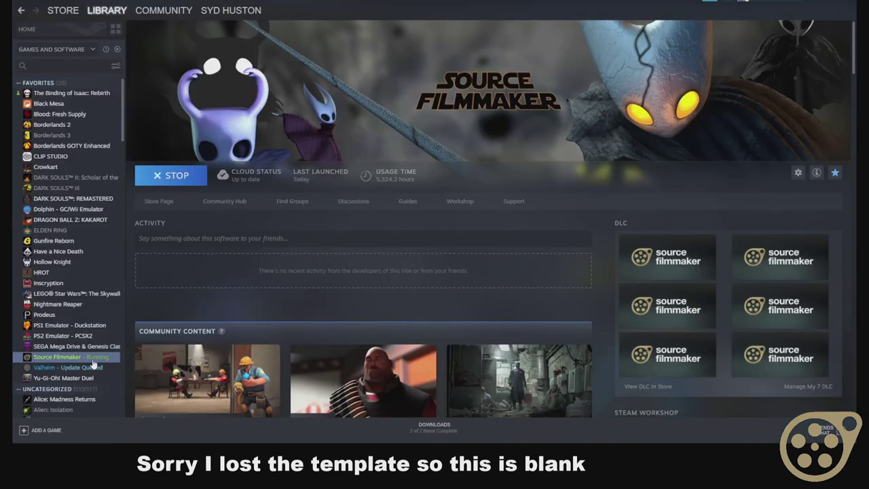
pyautogui.rightClick(98, 357)
pyautogui.click(102, 356)
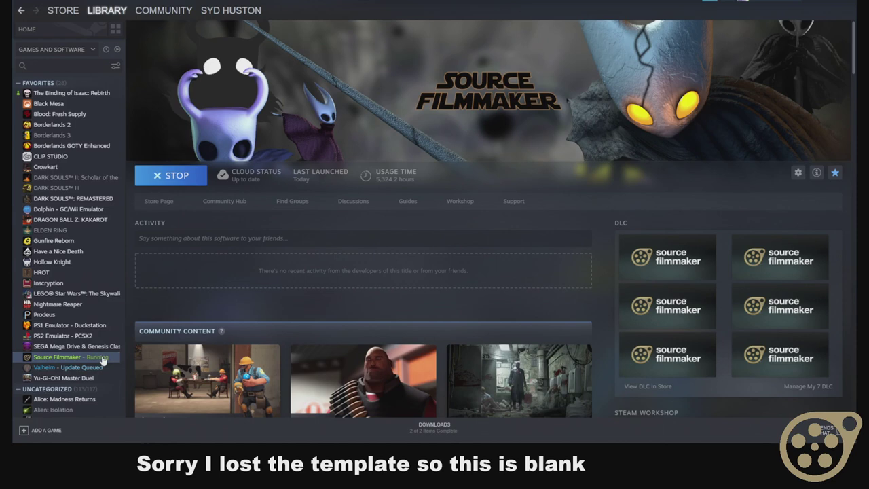
pyautogui.moveTo(495, 297); pyautogui.dragTo(662, 324)
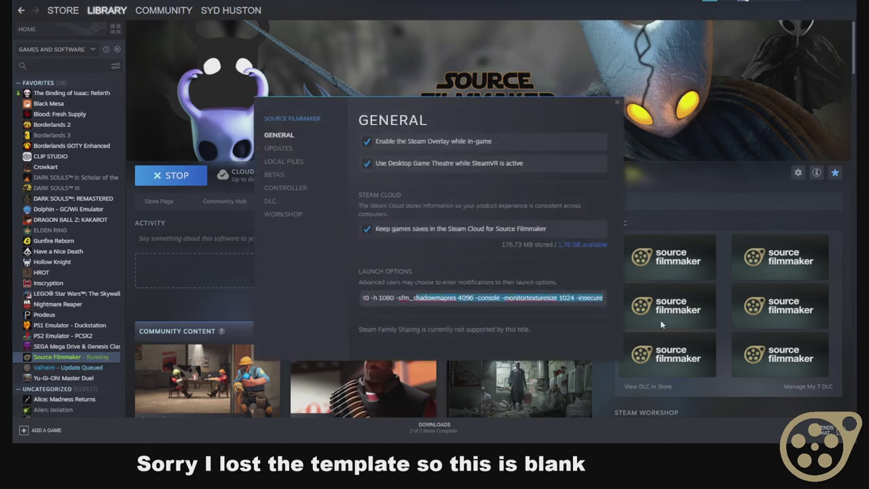
pyautogui.click(579, 298)
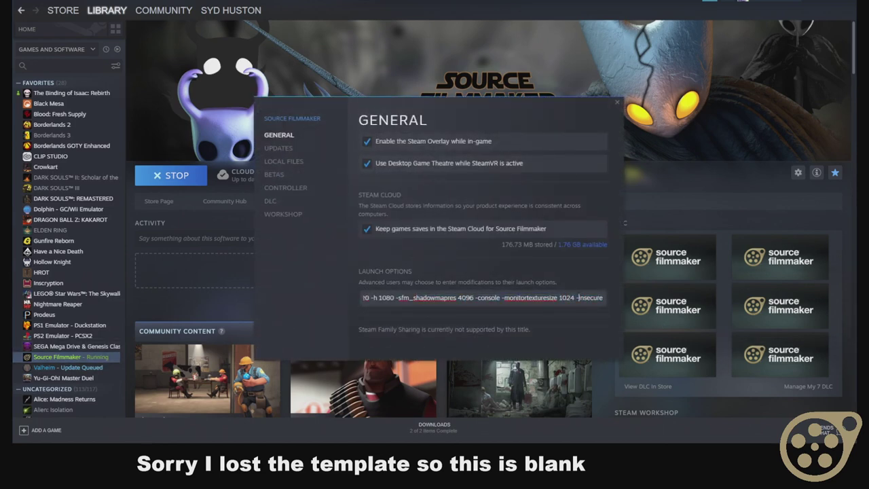